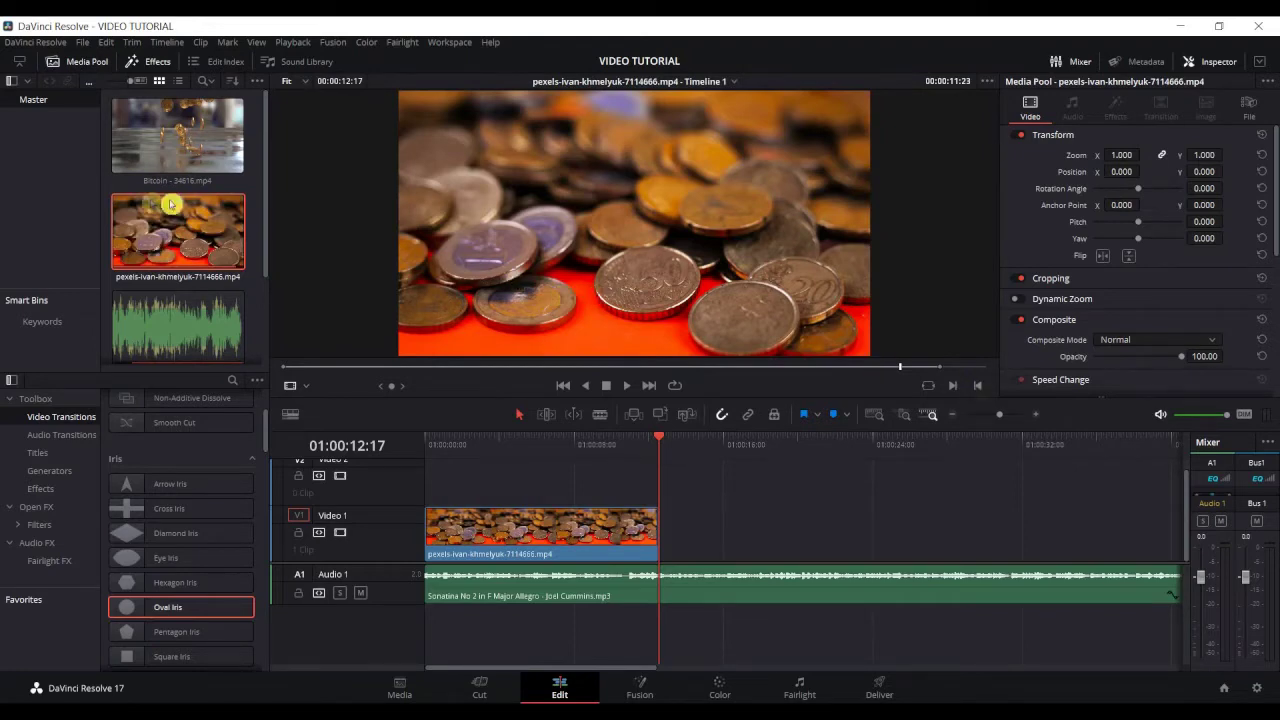
Preview Bitcoin - 34616.mp4 from the Media Pool, then drag it toward the timeline.
{"action": "left_click", "coordinate": [150, 149]}
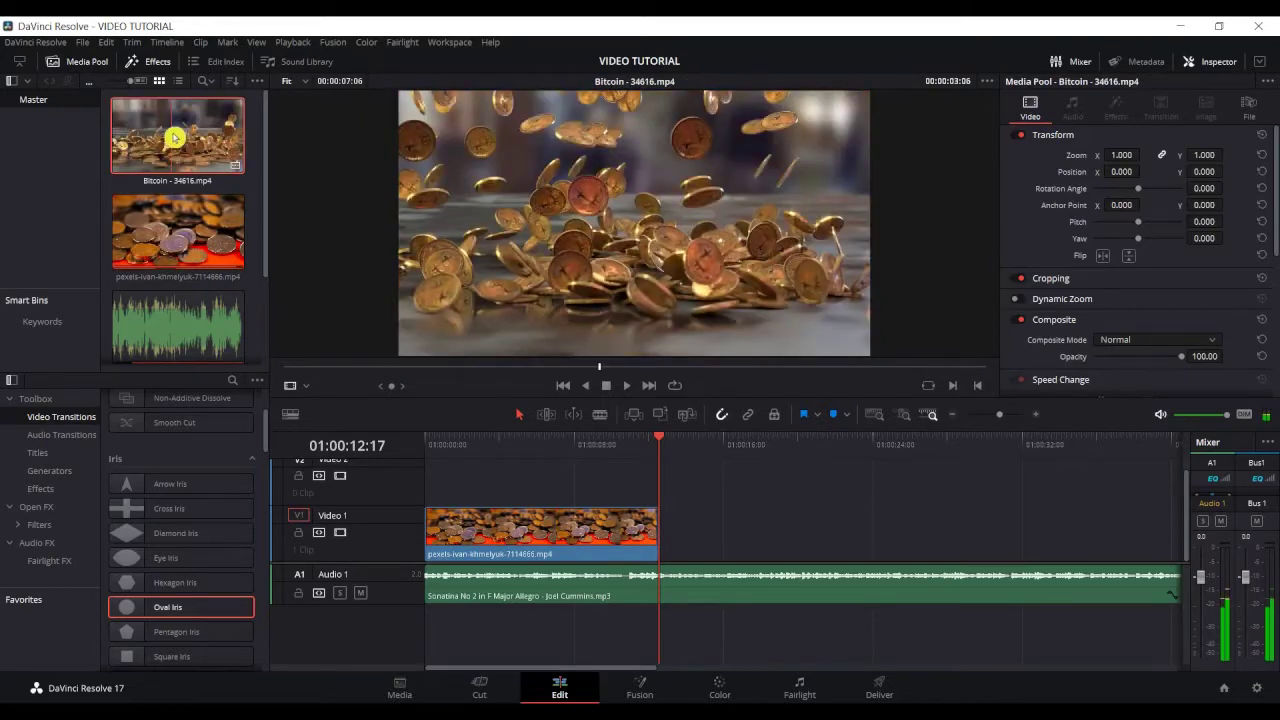
{"action": "left_click_drag", "start_coordinate": [178, 140], "coordinate": [712, 525]}
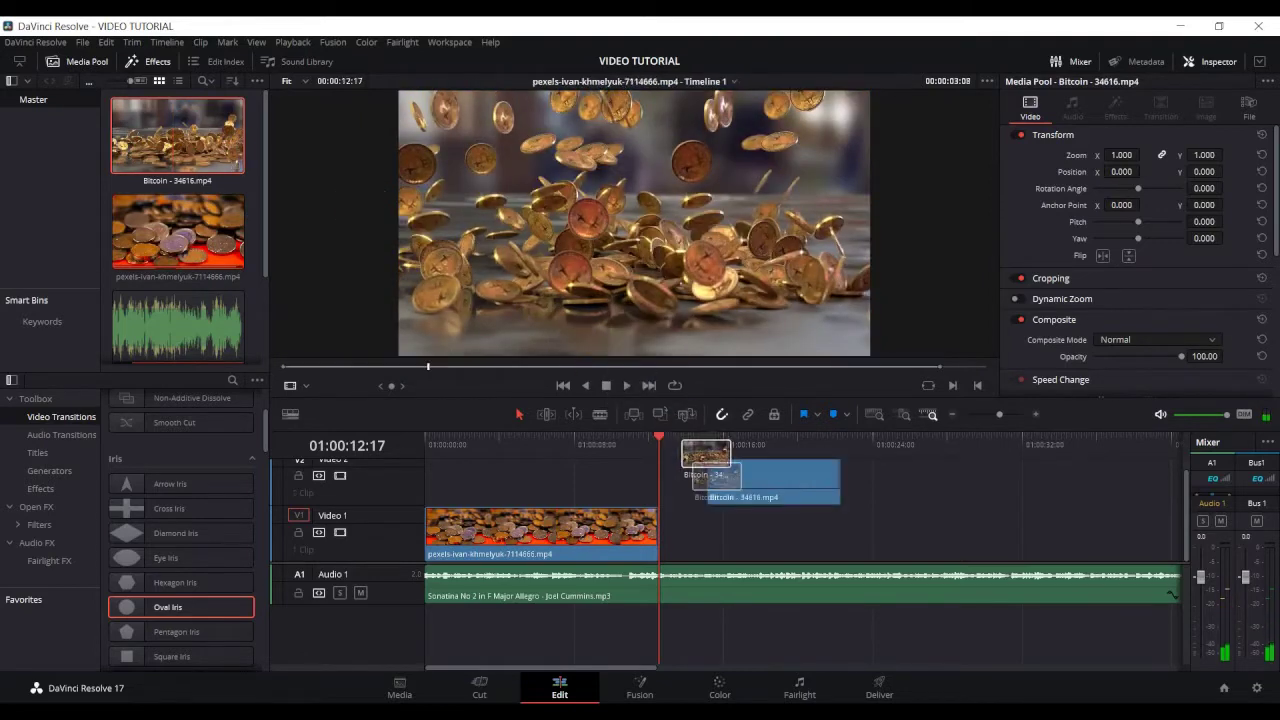
Drop the Bitcoin clip on Video 1 right after the pexels coin clip.
{"action": "left_click_drag", "start_coordinate": [712, 525], "coordinate": [662, 530]}
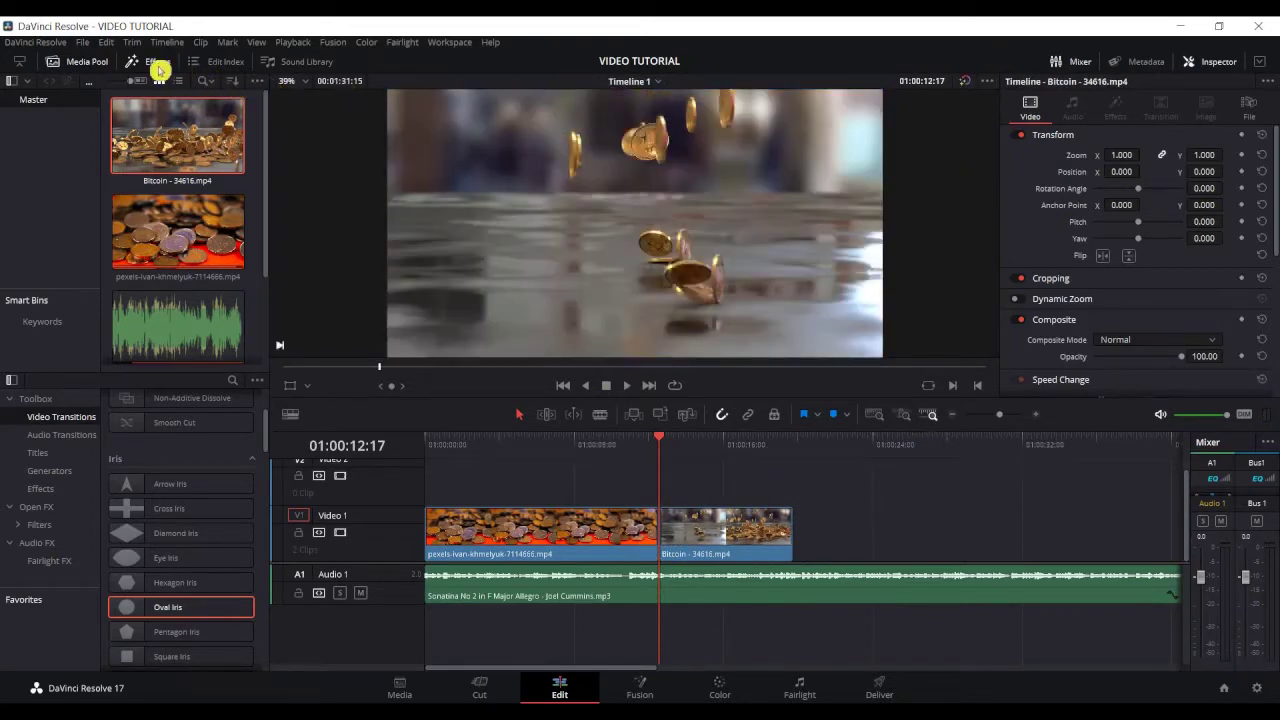
{"action": "left_click", "coordinate": [173, 131]}
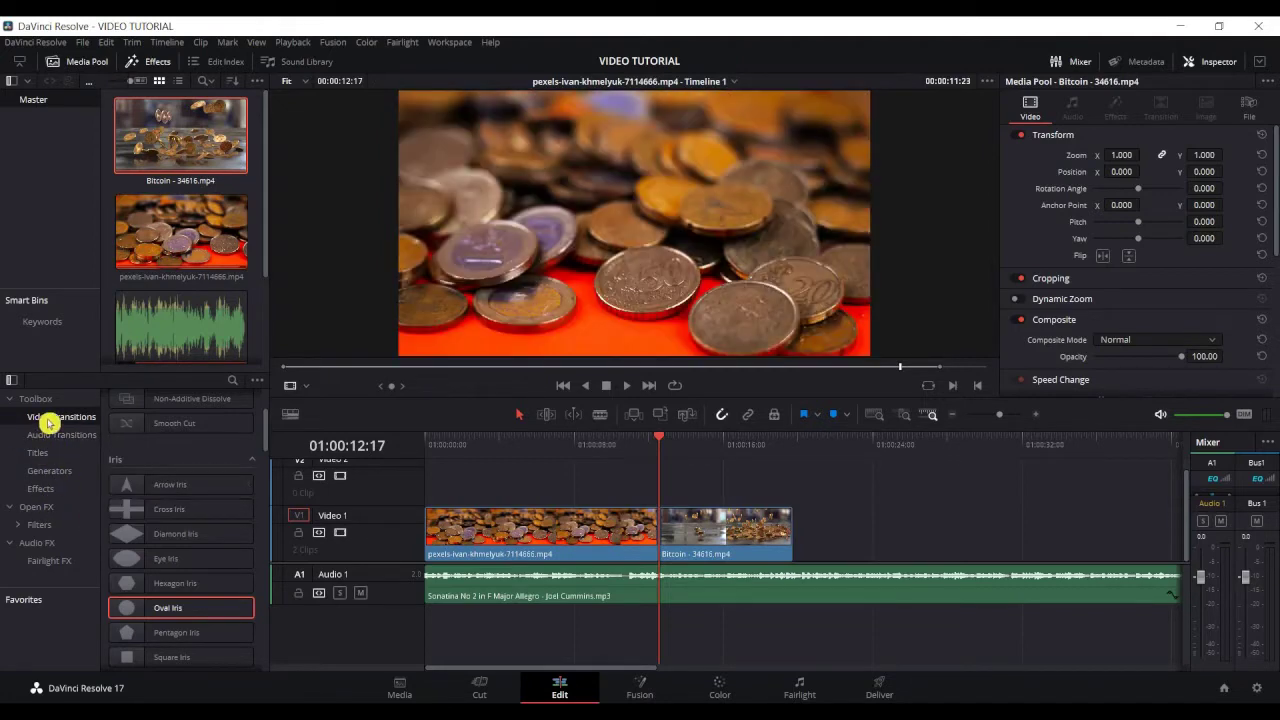
{"action": "scroll", "coordinate": [165, 495], "scroll_direction": "up", "scroll_amount": 3}
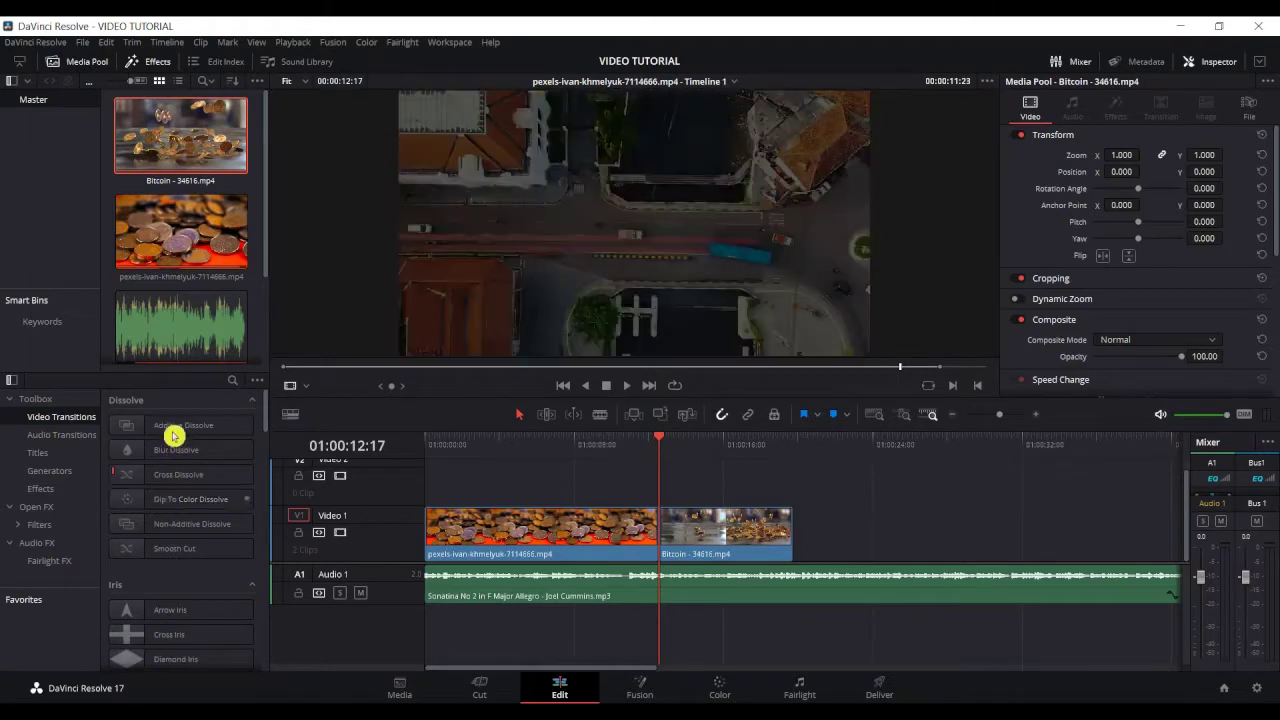
{"action": "scroll", "coordinate": [172, 451], "scroll_direction": "down", "scroll_amount": 2}
{"action": "scroll", "coordinate": [177, 491], "scroll_direction": "down", "scroll_amount": 2}
{"action": "scroll", "coordinate": [209, 591], "scroll_direction": "down", "scroll_amount": 2}
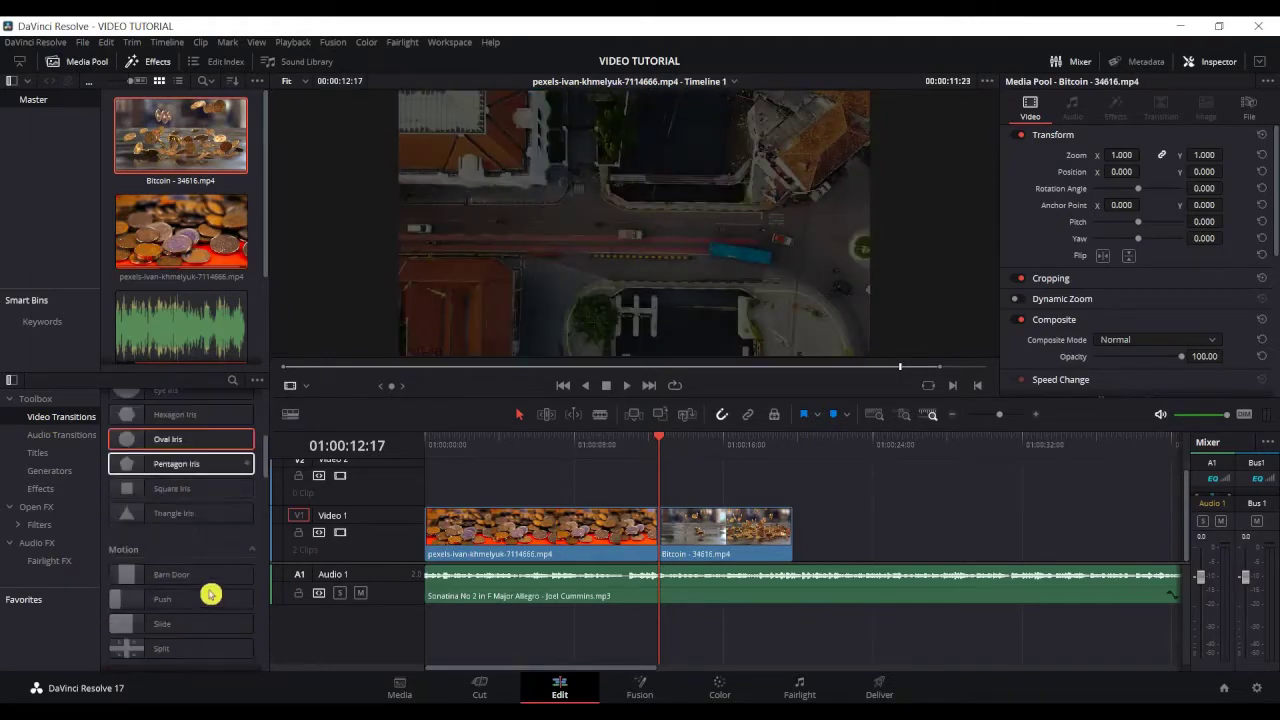
{"action": "scroll", "coordinate": [208, 599], "scroll_direction": "down", "scroll_amount": 2}
{"action": "scroll", "coordinate": [209, 599], "scroll_direction": "up", "scroll_amount": 2}
{"action": "scroll", "coordinate": [200, 545], "scroll_direction": "up", "scroll_amount": 3}
{"action": "scroll", "coordinate": [182, 555], "scroll_direction": "up", "scroll_amount": 3}
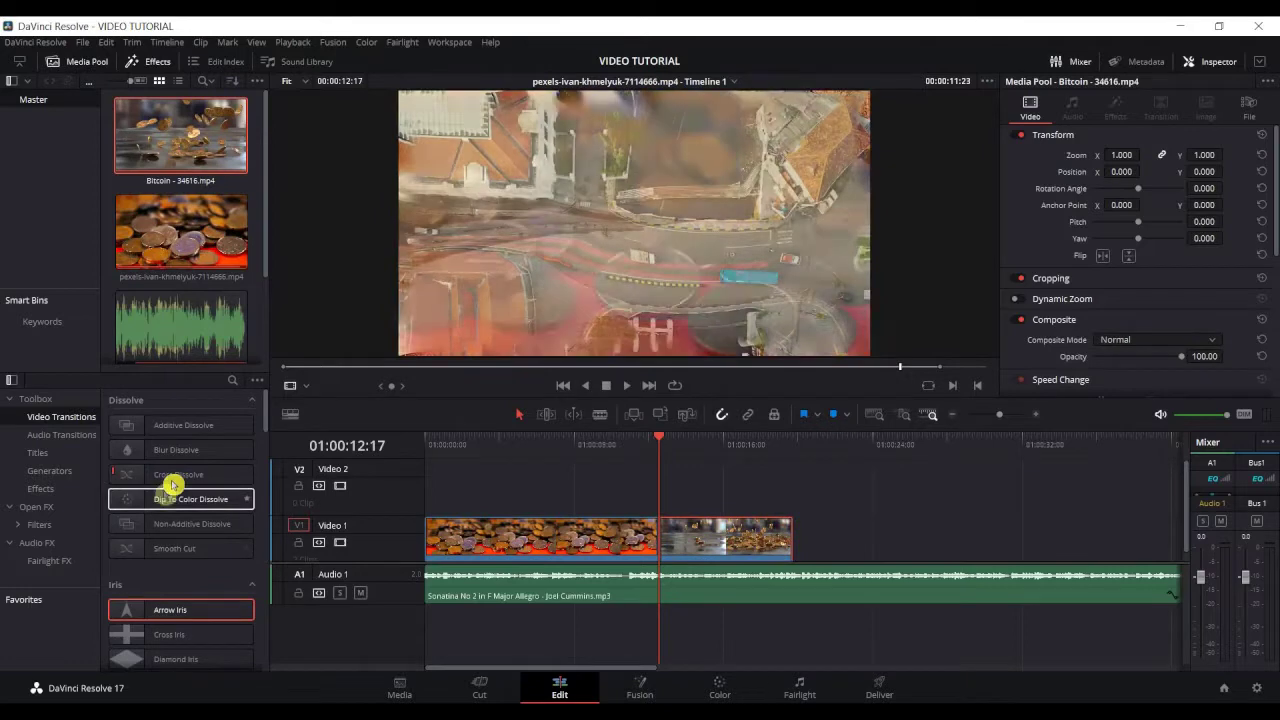
{"action": "scroll", "coordinate": [171, 495], "scroll_direction": "down", "scroll_amount": 2}
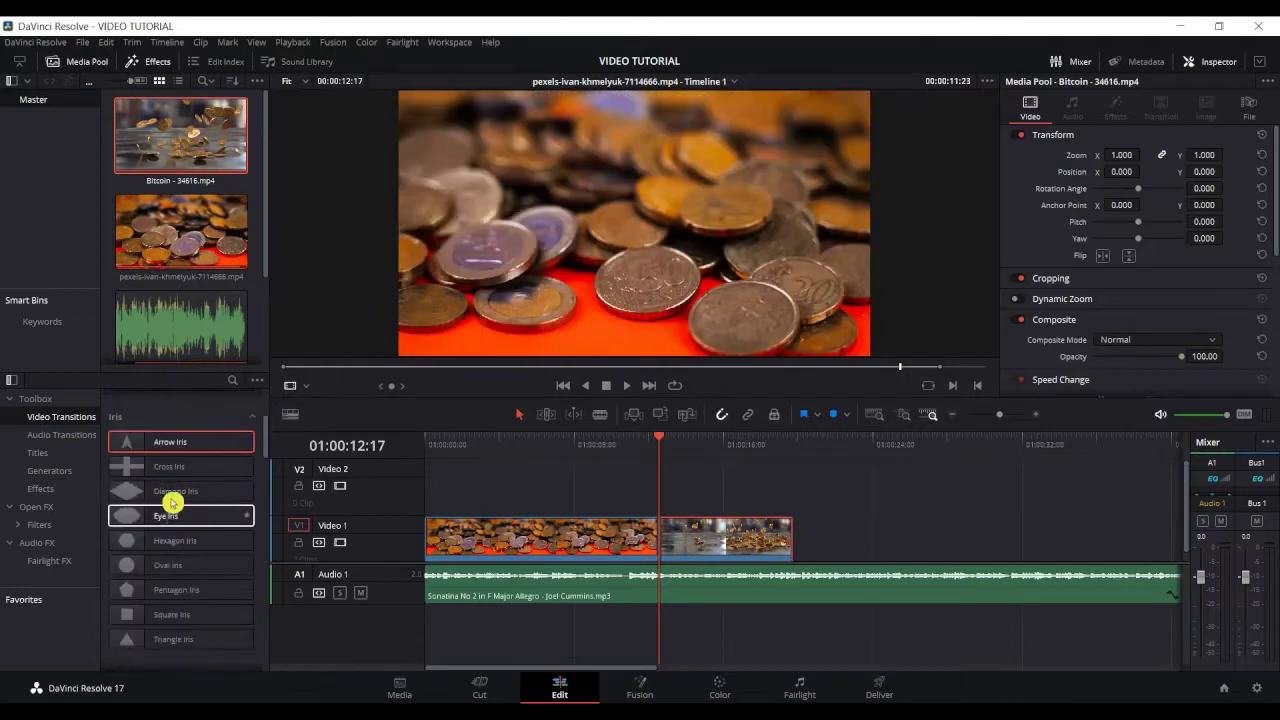
{"action": "scroll", "coordinate": [172, 505], "scroll_direction": "up", "scroll_amount": 2}
{"action": "scroll", "coordinate": [169, 555], "scroll_direction": "down", "scroll_amount": 1}
{"action": "scroll", "coordinate": [170, 550], "scroll_direction": "down", "scroll_amount": 1}
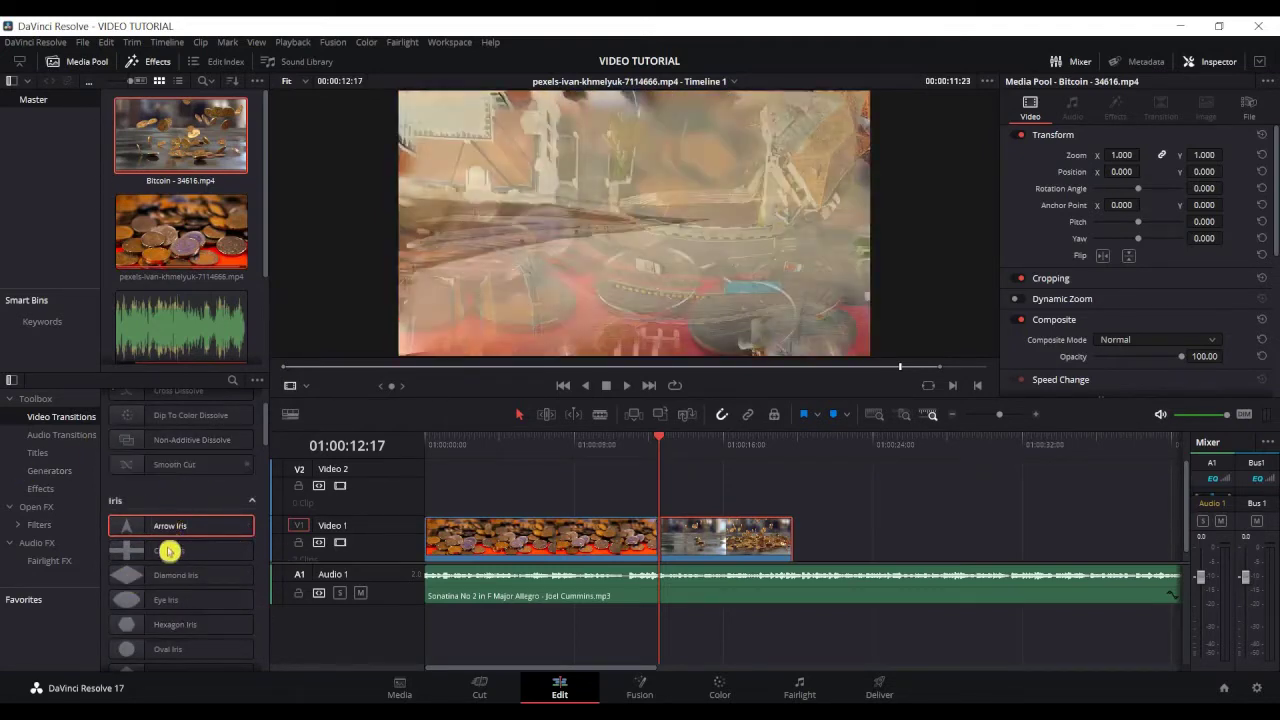
{"action": "scroll", "coordinate": [168, 553], "scroll_direction": "down", "scroll_amount": 1}
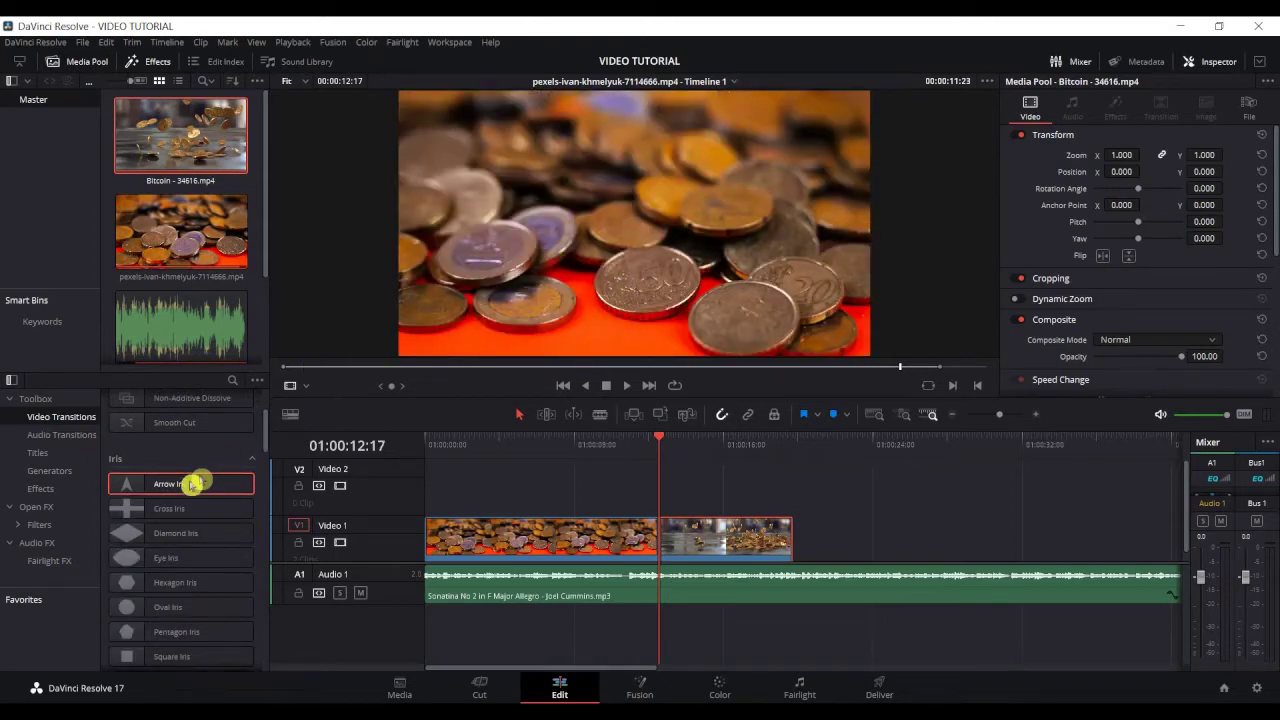
{"action": "scroll", "coordinate": [186, 490], "scroll_direction": "up", "scroll_amount": 2}
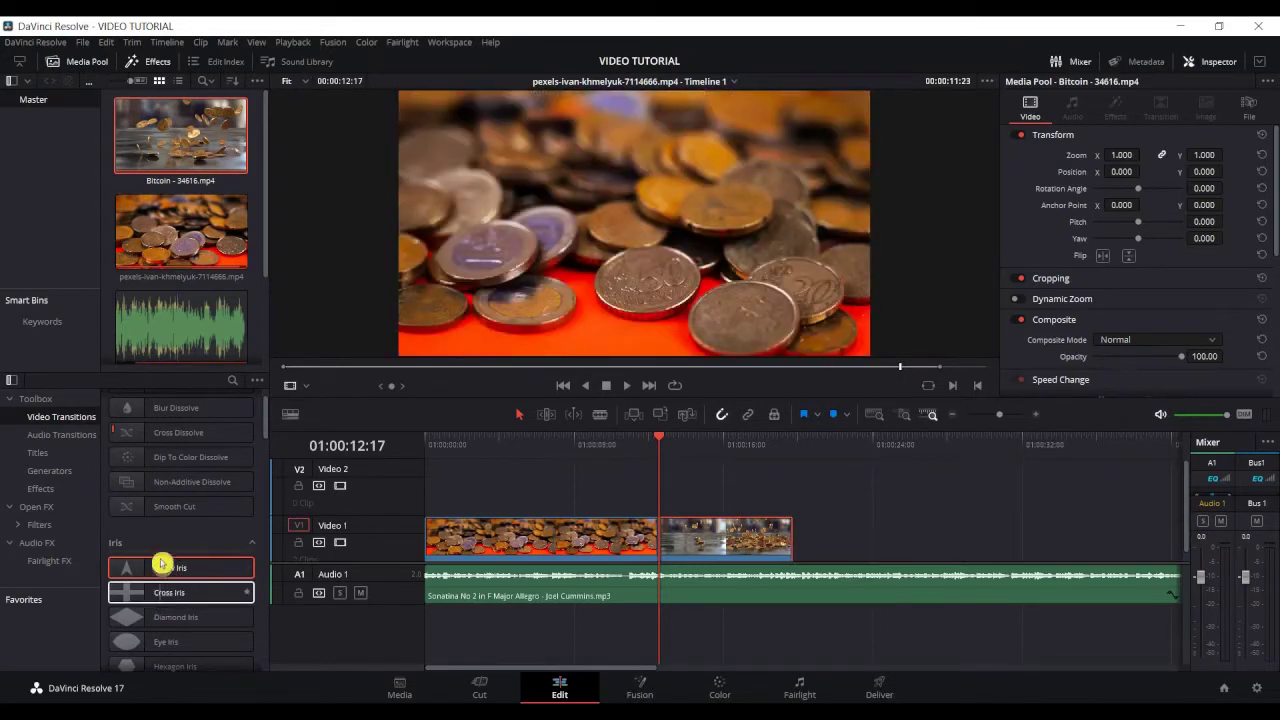
{"action": "scroll", "coordinate": [155, 485], "scroll_direction": "up", "scroll_amount": 1}
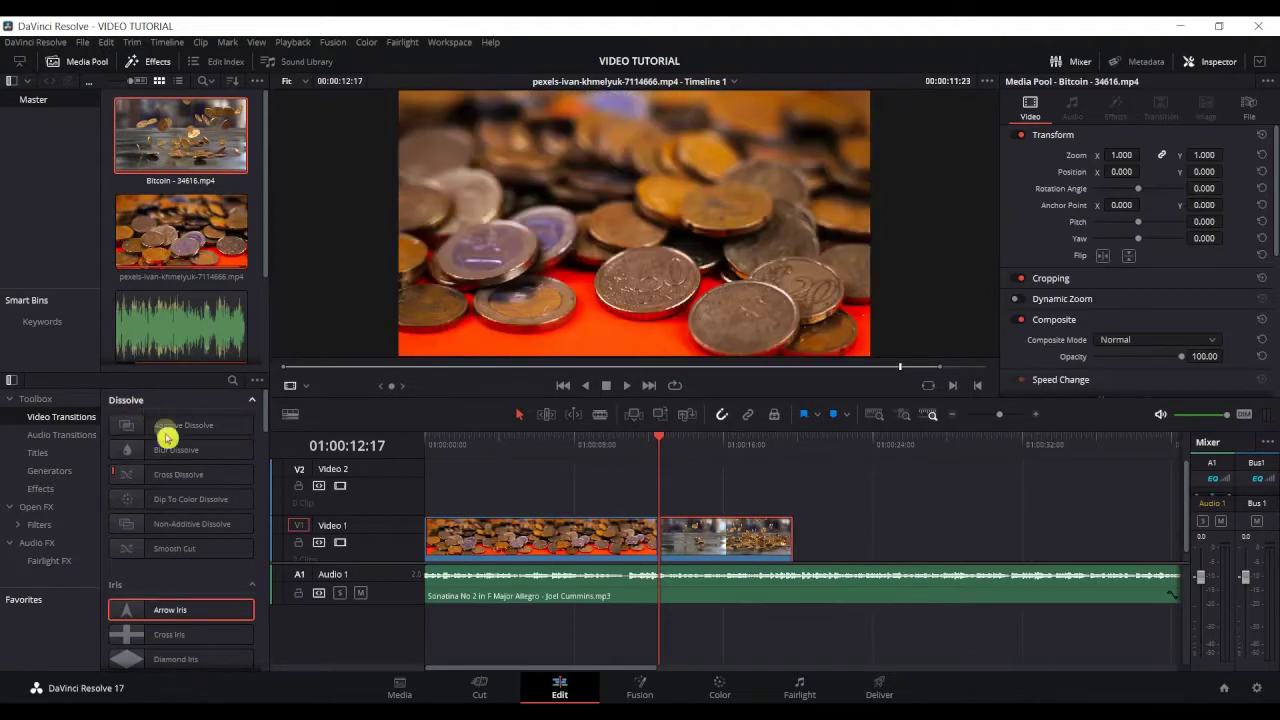
{"action": "scroll", "coordinate": [166, 437], "scroll_direction": "down", "scroll_amount": 2}
{"action": "scroll", "coordinate": [163, 491], "scroll_direction": "down", "scroll_amount": 1}
{"action": "scroll", "coordinate": [163, 500], "scroll_direction": "down", "scroll_amount": 4}
{"action": "scroll", "coordinate": [163, 500], "scroll_direction": "down", "scroll_amount": 2}
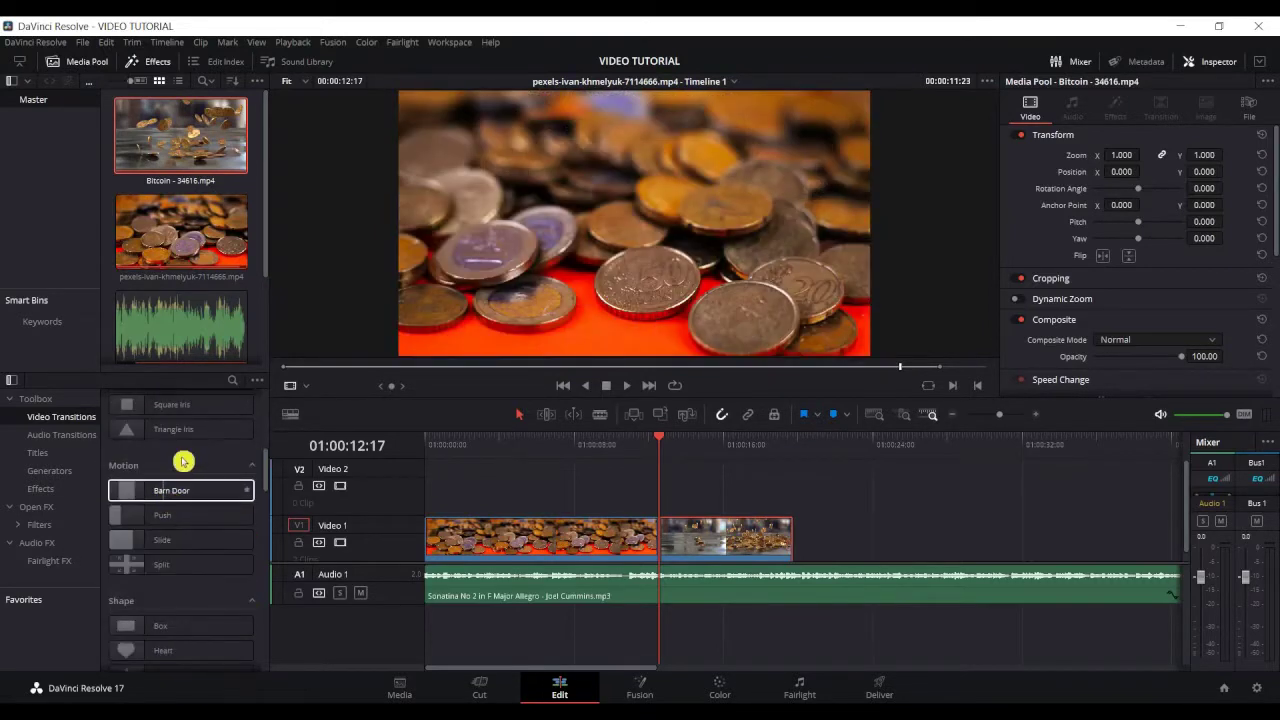
{"action": "scroll", "coordinate": [178, 512], "scroll_direction": "up", "scroll_amount": 1}
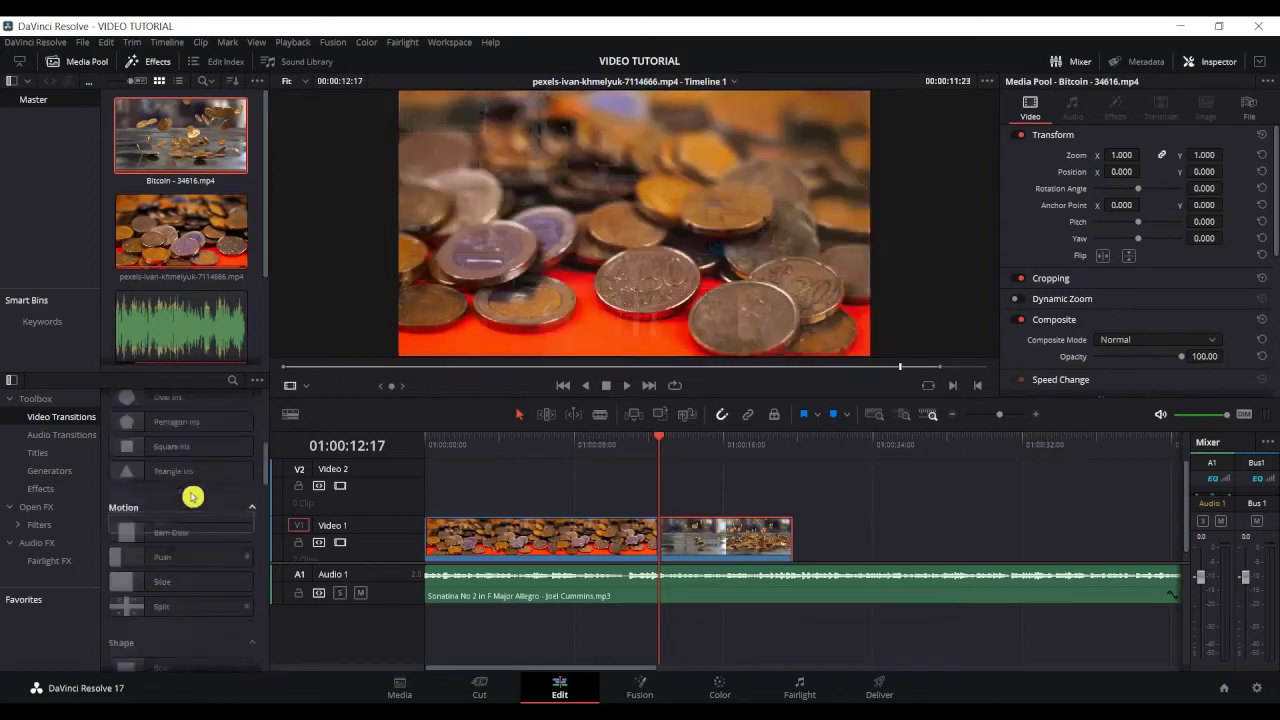
{"action": "scroll", "coordinate": [193, 496], "scroll_direction": "up", "scroll_amount": 8}
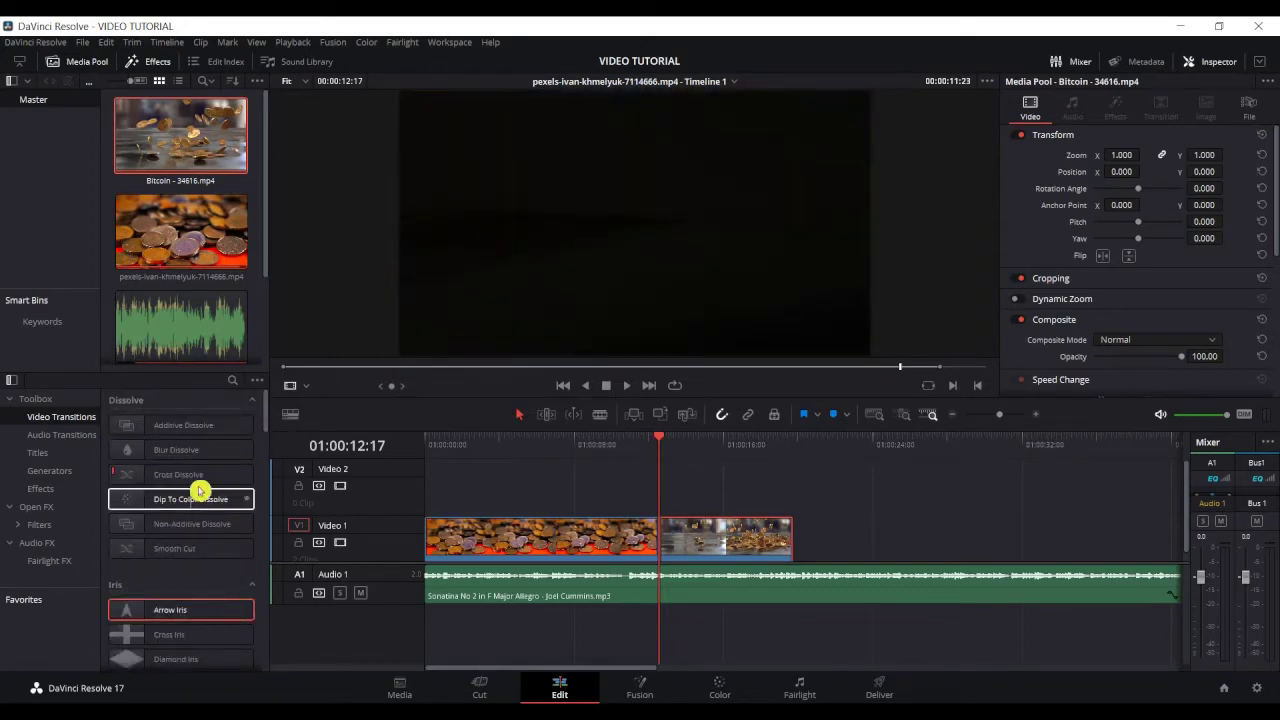
{"action": "scroll", "coordinate": [200, 497], "scroll_direction": "down", "scroll_amount": 2}
{"action": "scroll", "coordinate": [190, 503], "scroll_direction": "down", "scroll_amount": 1}
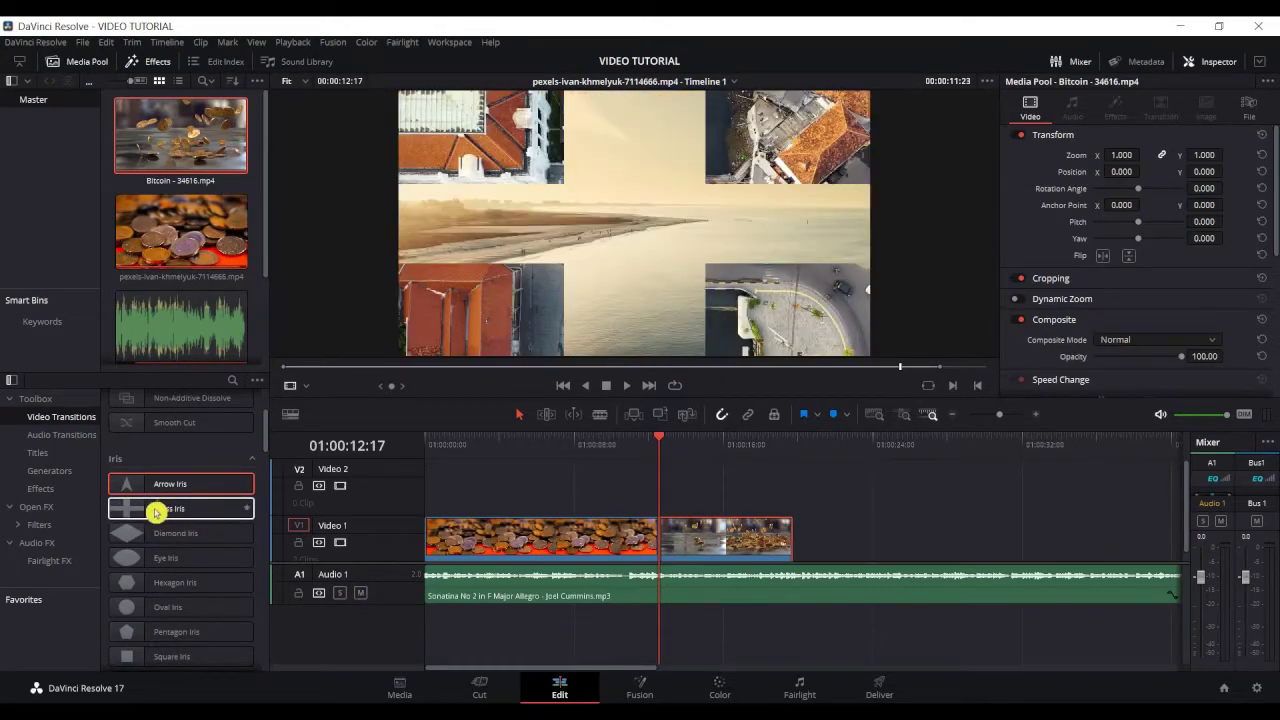
Apply the Cross Iris transition to the cut between the coin and Bitcoin clips.
{"action": "left_click", "coordinate": [156, 512]}
{"action": "left_click_drag", "start_coordinate": [156, 512], "coordinate": [652, 540]}
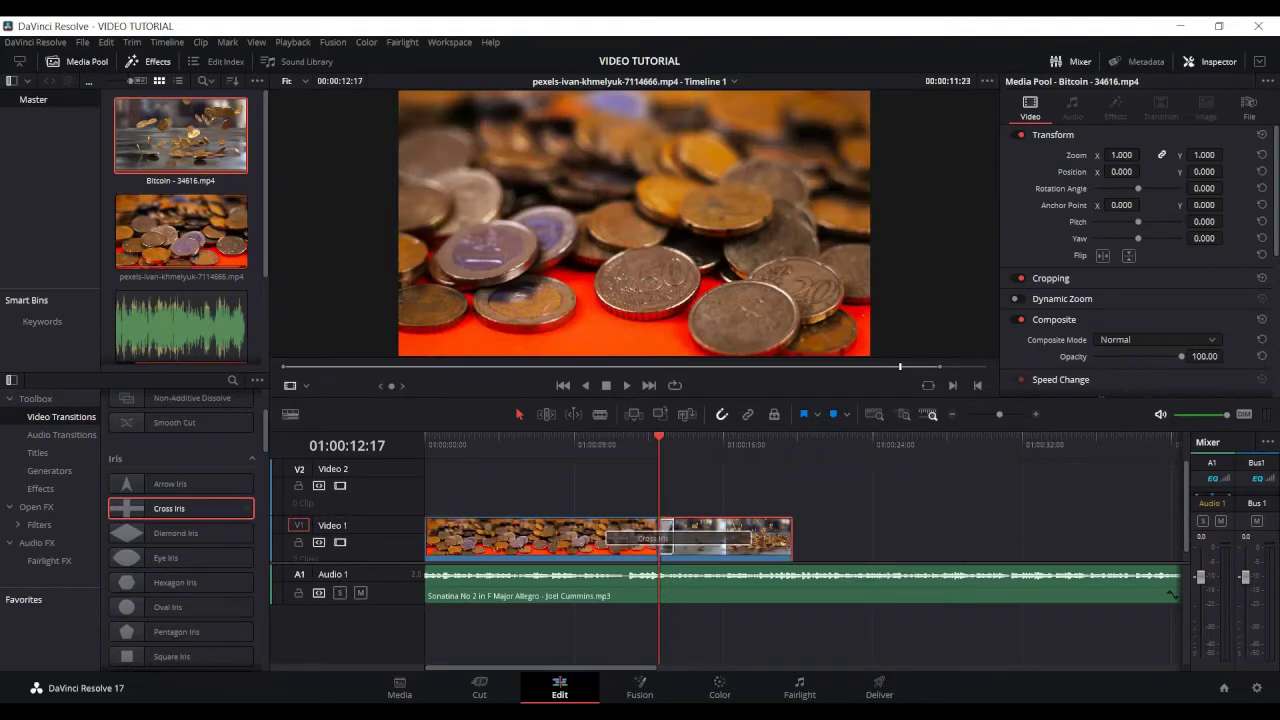
{"action": "left_click_drag", "start_coordinate": [664, 547], "coordinate": [670, 540]}
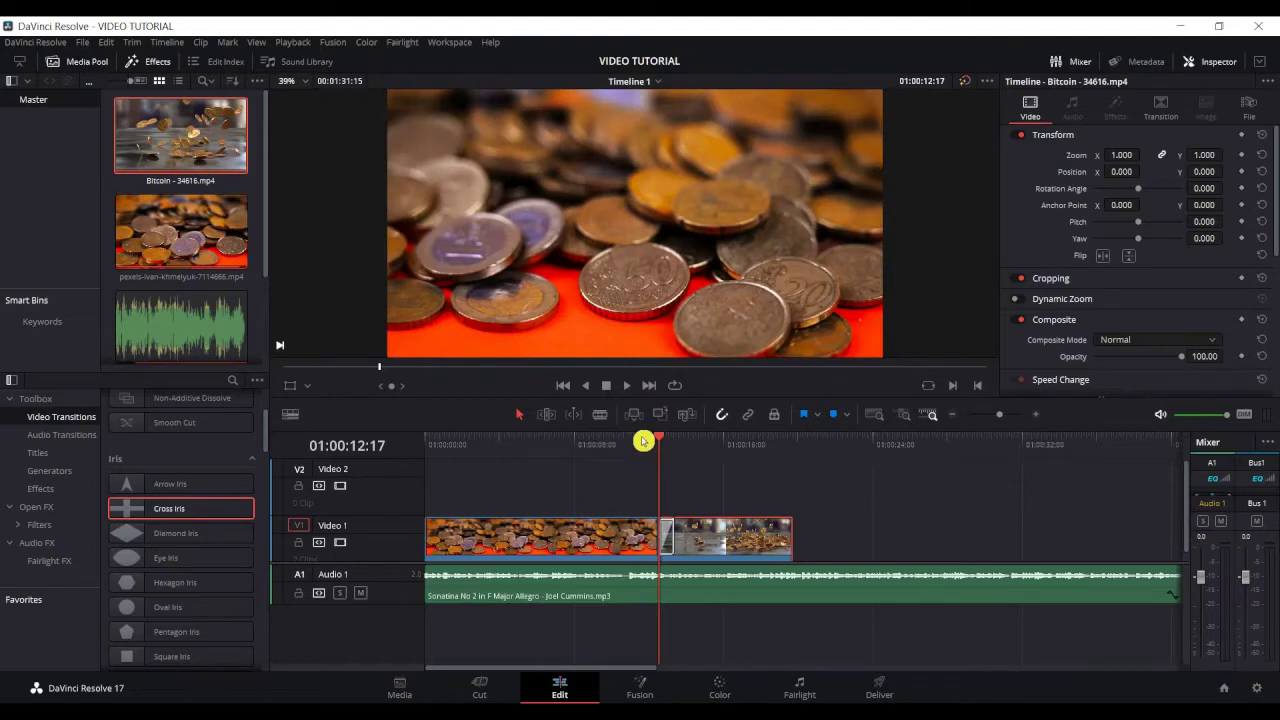
Play back the Cross Iris transition from just before the cut, then stop.
{"action": "left_click", "coordinate": [642, 444]}
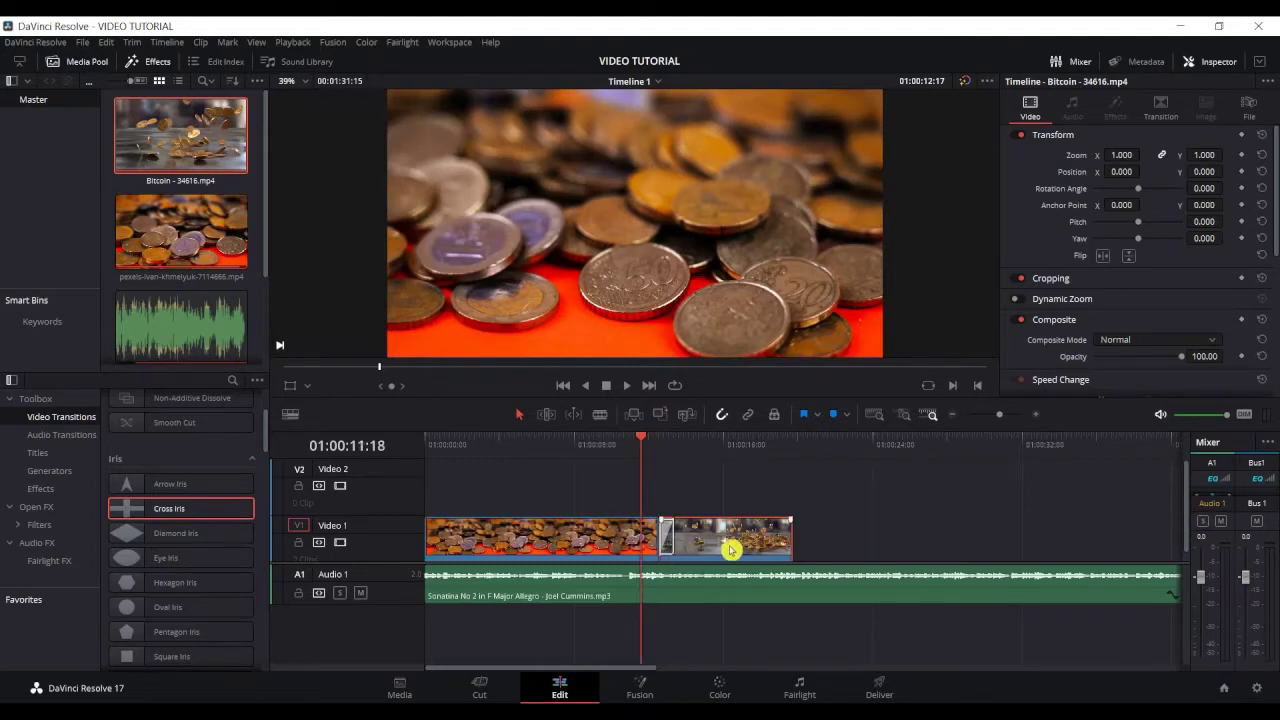
{"action": "left_click", "coordinate": [616, 393]}
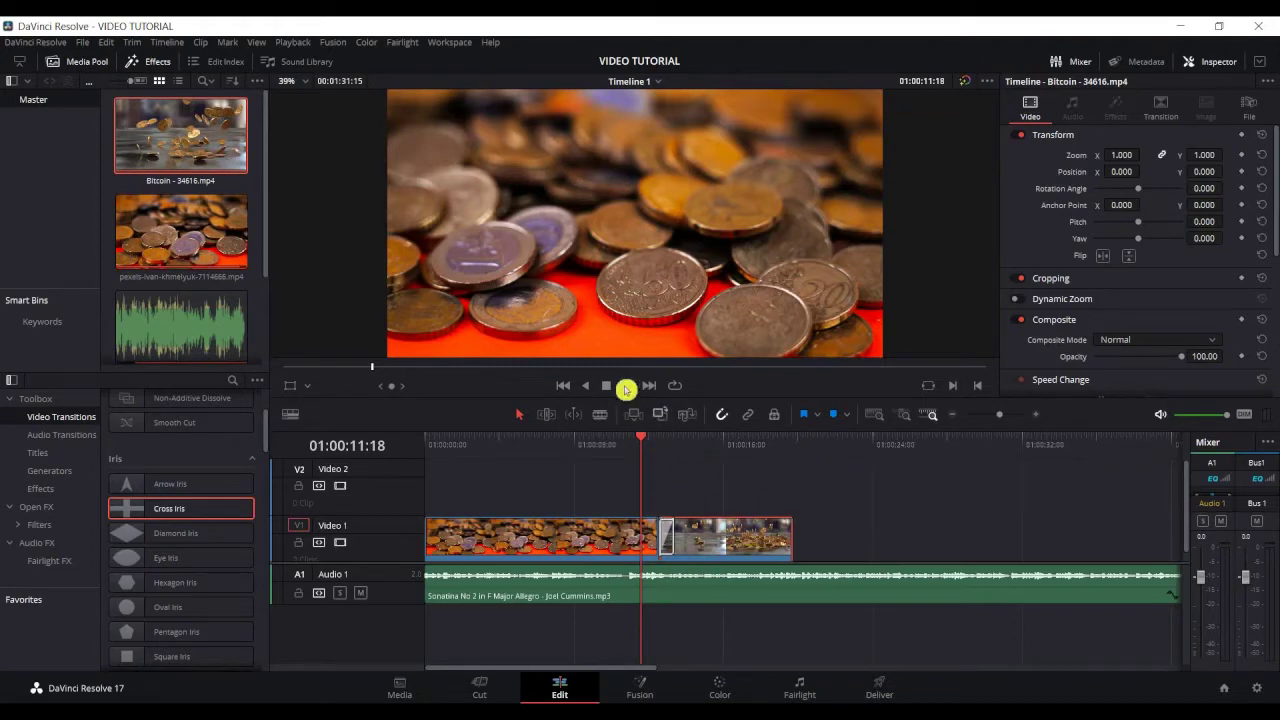
{"action": "left_click", "coordinate": [628, 392]}
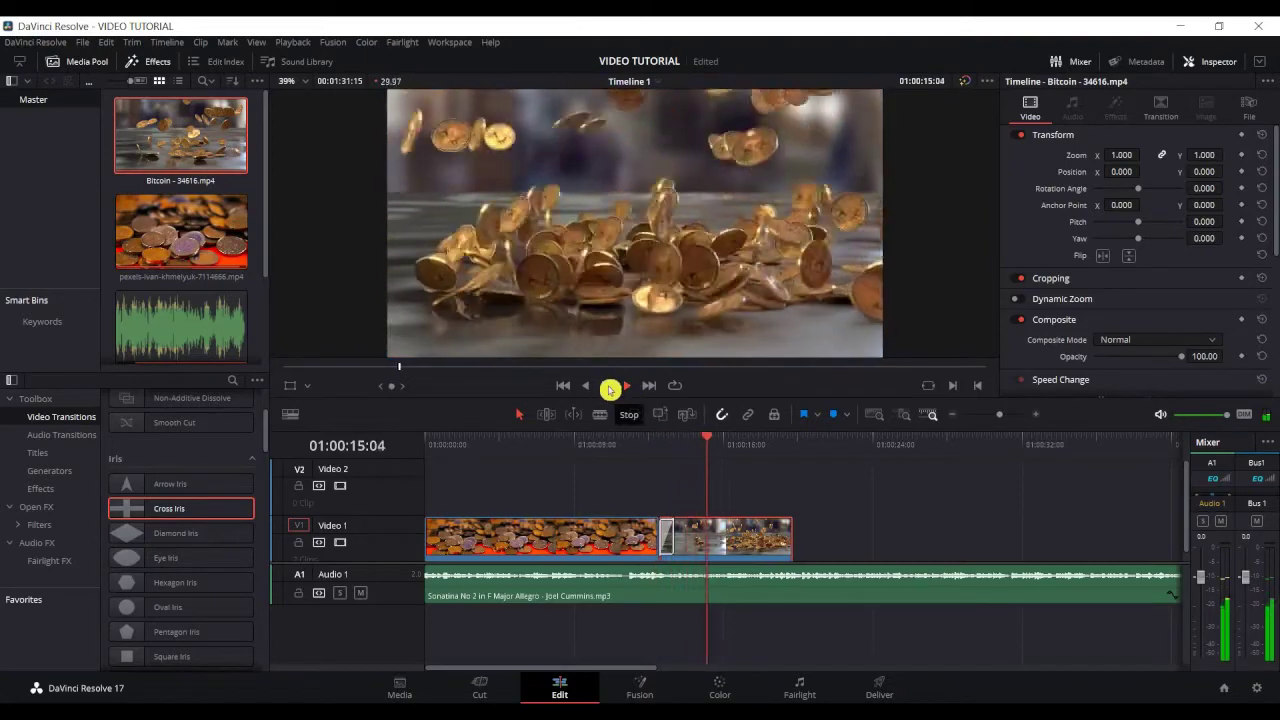
{"action": "left_click", "coordinate": [610, 390]}
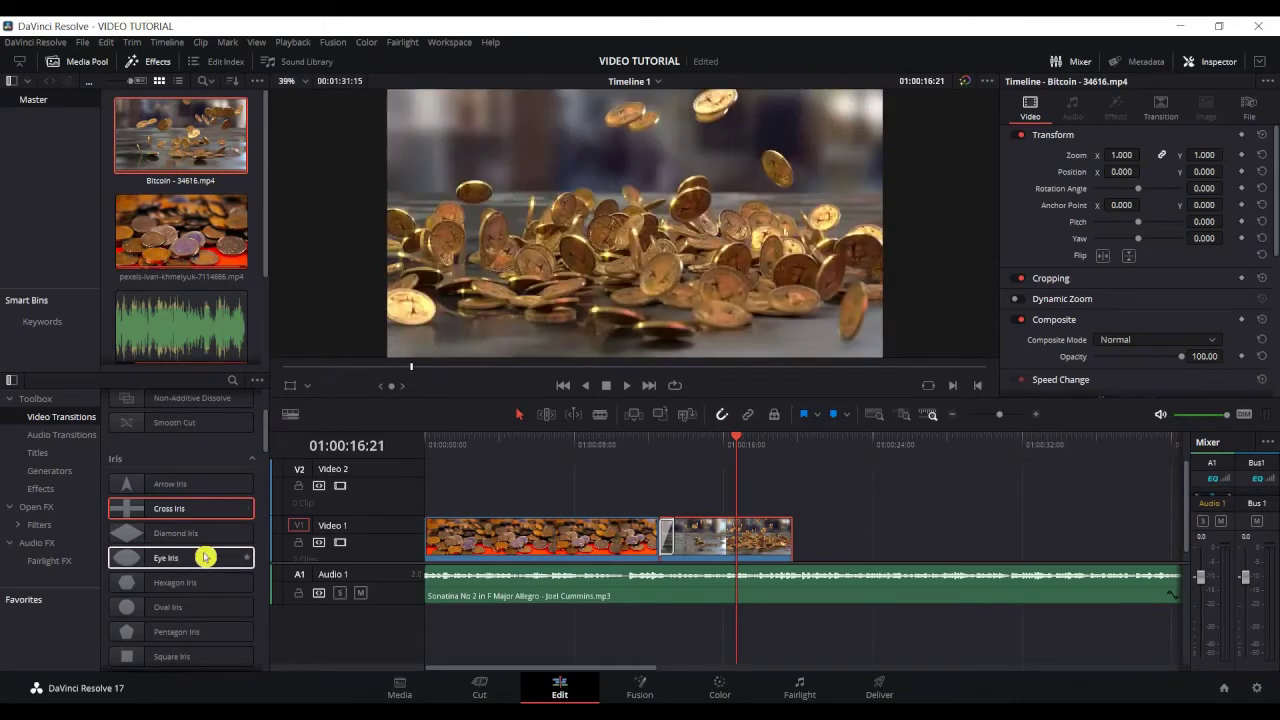
{"action": "scroll", "coordinate": [205, 557], "scroll_direction": "down", "scroll_amount": 3}
Scroll through the Media Pool to locate Money - 5427.mp4.
{"action": "scroll", "coordinate": [205, 557], "scroll_direction": "down", "scroll_amount": 2}
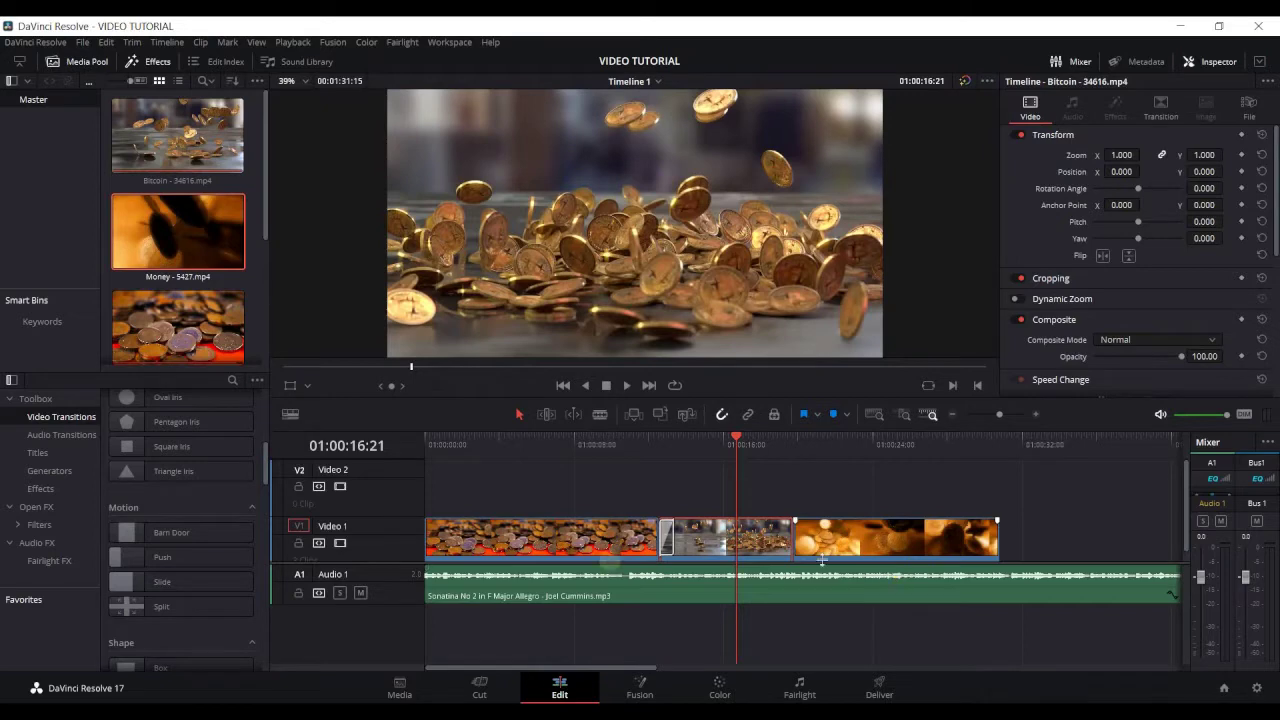
{"action": "scroll", "coordinate": [180, 493], "scroll_direction": "up", "scroll_amount": 5}
{"action": "scroll", "coordinate": [180, 493], "scroll_direction": "up", "scroll_amount": 2}
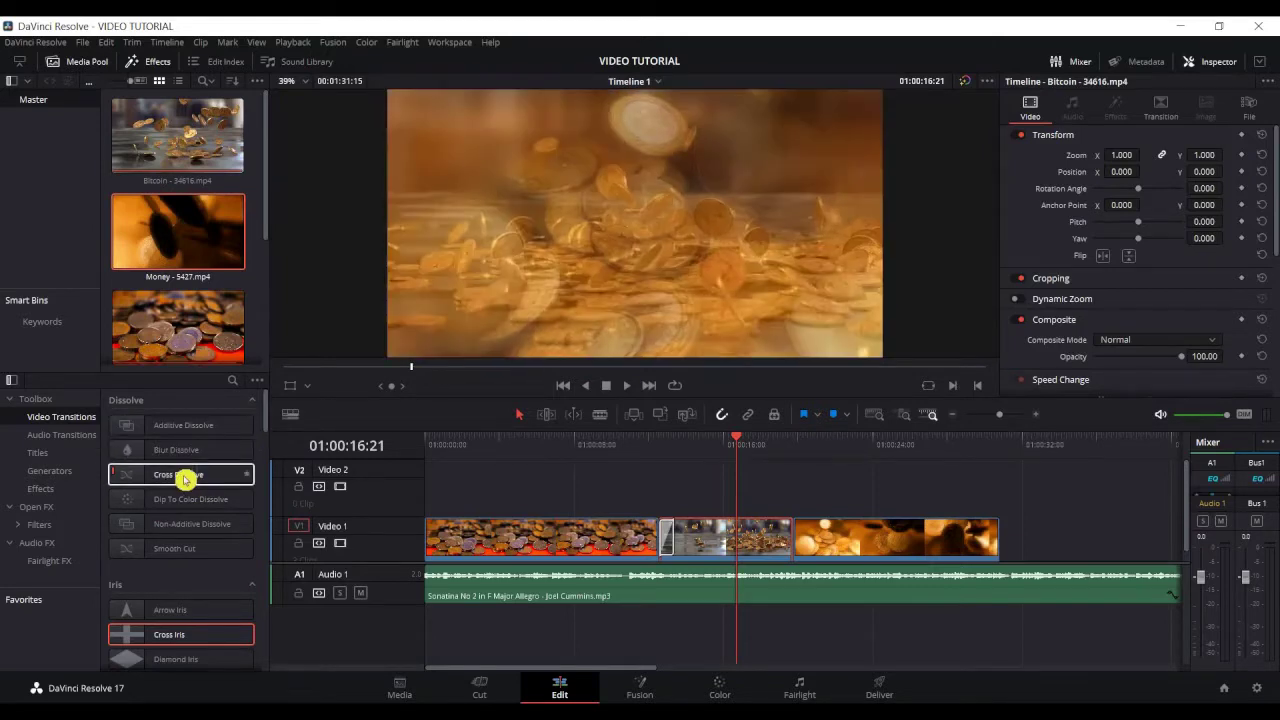
Drop a Cross Dissolve on the Bitcoin–Money cut on Video 1 and play it back.
{"action": "left_click_drag", "start_coordinate": [180, 474], "coordinate": [789, 557]}
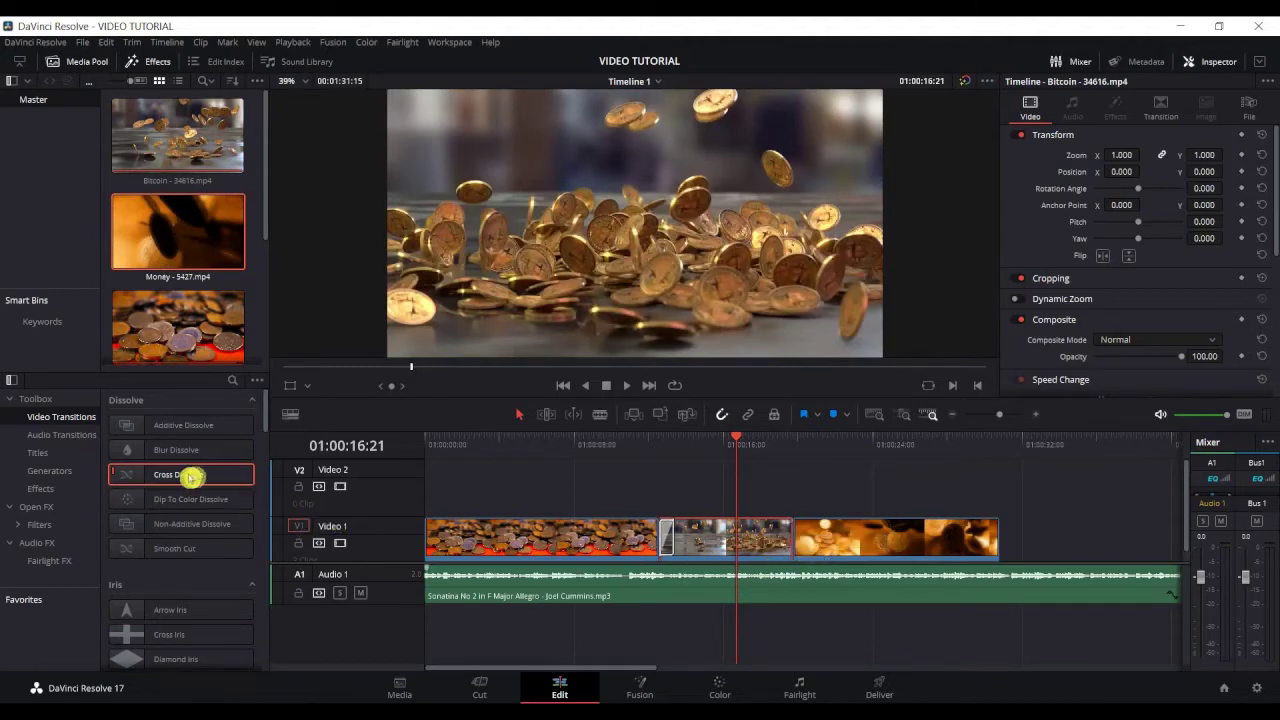
{"action": "mouse_move", "coordinate": [172, 478]}
{"action": "left_mouse_down"}
{"action": "mouse_move", "coordinate": [812, 545]}
{"action": "mouse_move", "coordinate": [779, 460]}
{"action": "left_mouse_up"}
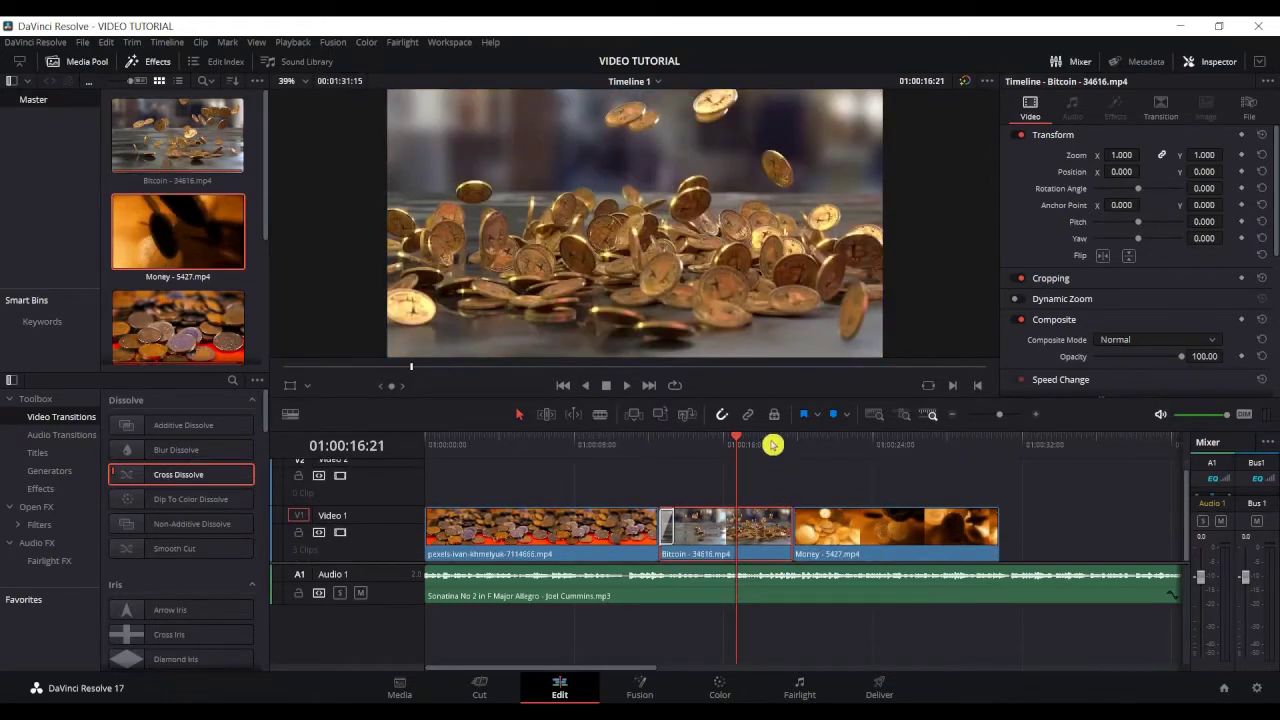
{"action": "left_click", "coordinate": [771, 445]}
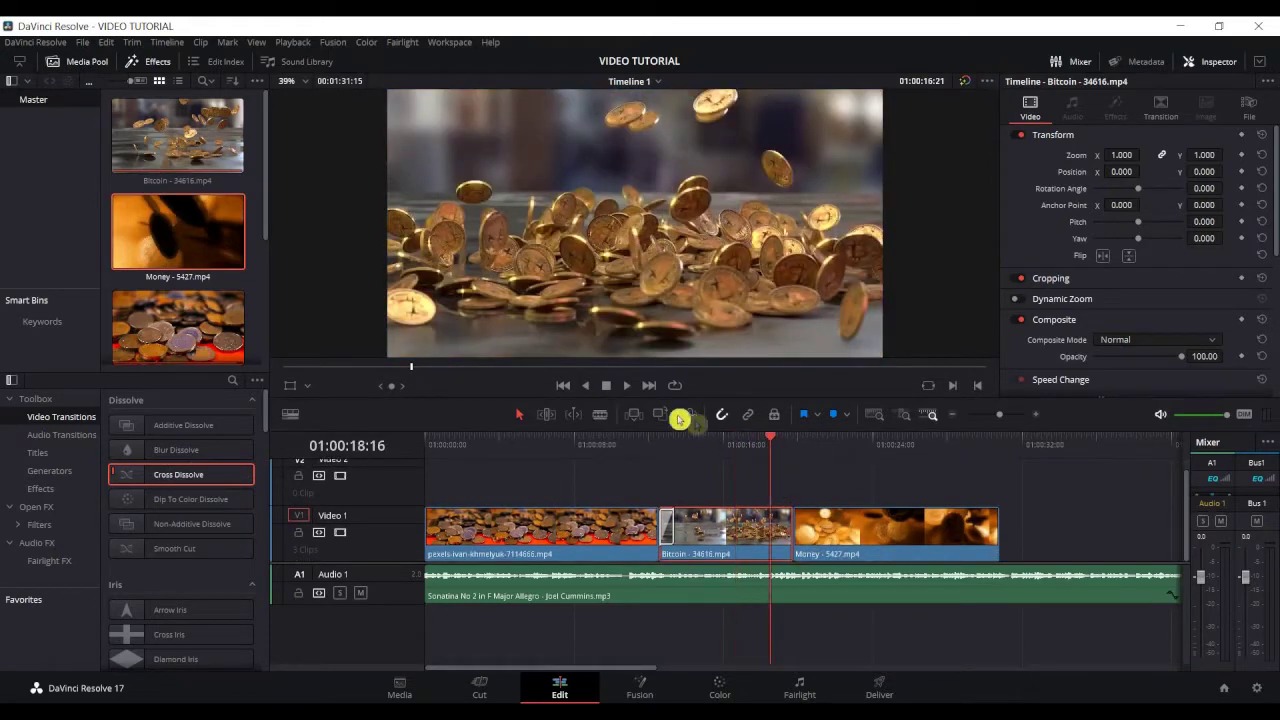
{"action": "left_click", "coordinate": [627, 392]}
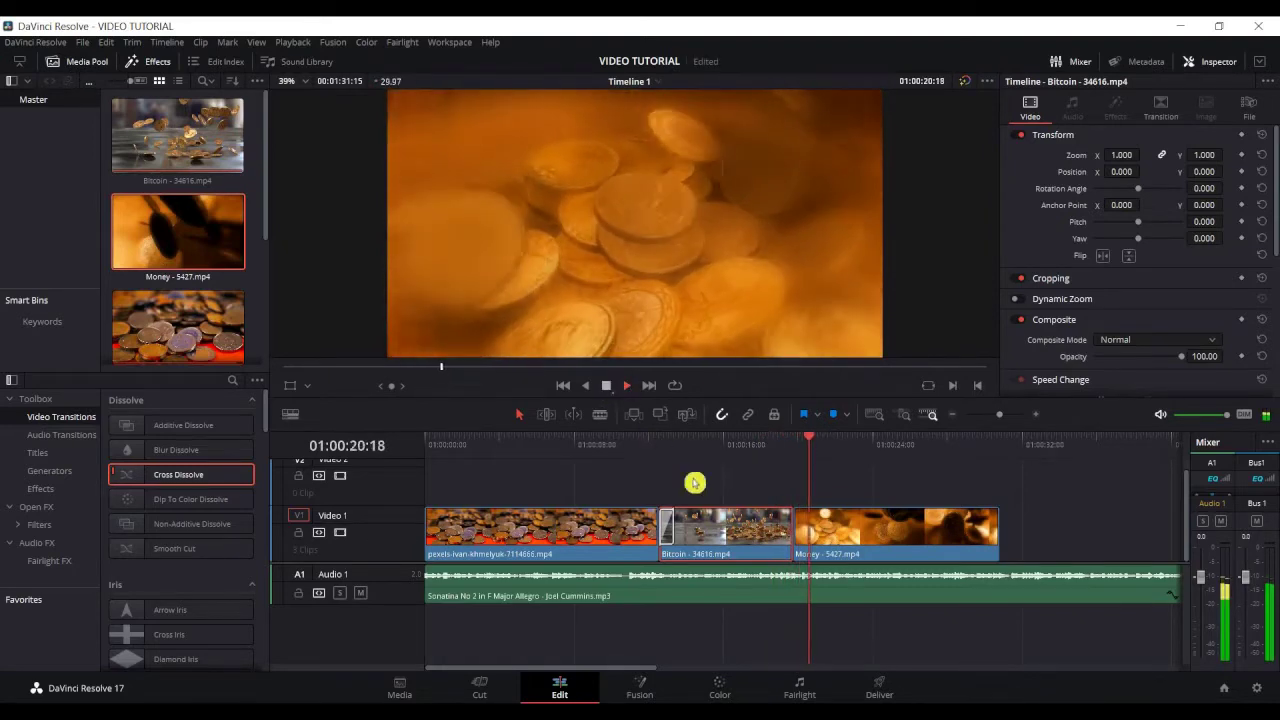
{"action": "key", "text": "space"}
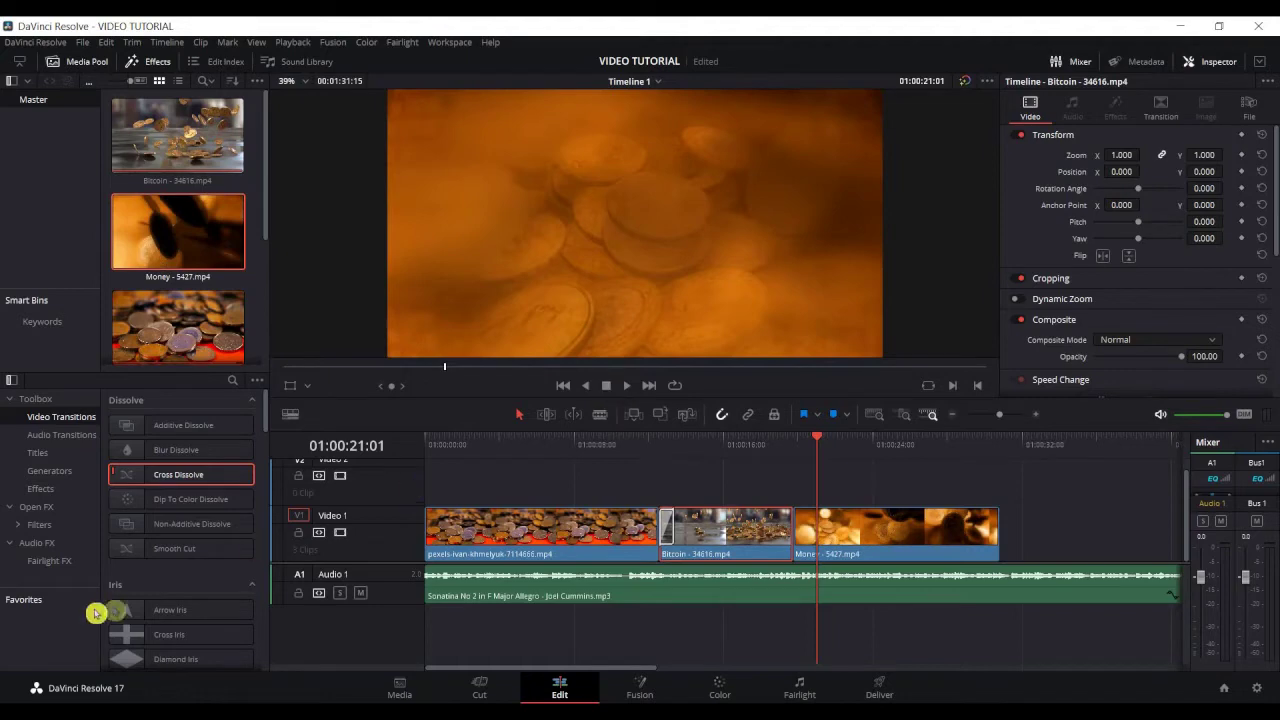
{"action": "scroll", "coordinate": [162, 605], "scroll_direction": "down", "scroll_amount": 5}
{"action": "scroll", "coordinate": [163, 610], "scroll_direction": "down", "scroll_amount": 3}
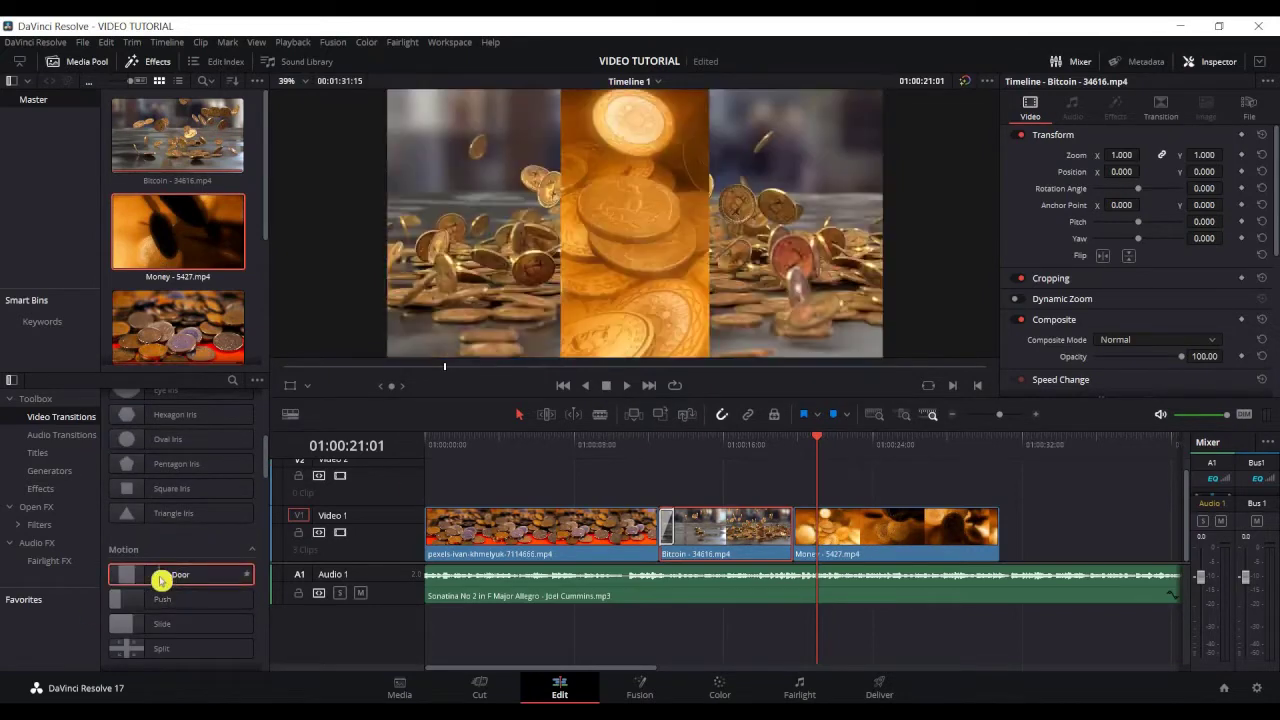
{"action": "mouse_move", "coordinate": [161, 578]}
{"action": "left_mouse_down"}
{"action": "mouse_move", "coordinate": [655, 520]}
{"action": "mouse_move", "coordinate": [798, 534]}
{"action": "left_mouse_up"}
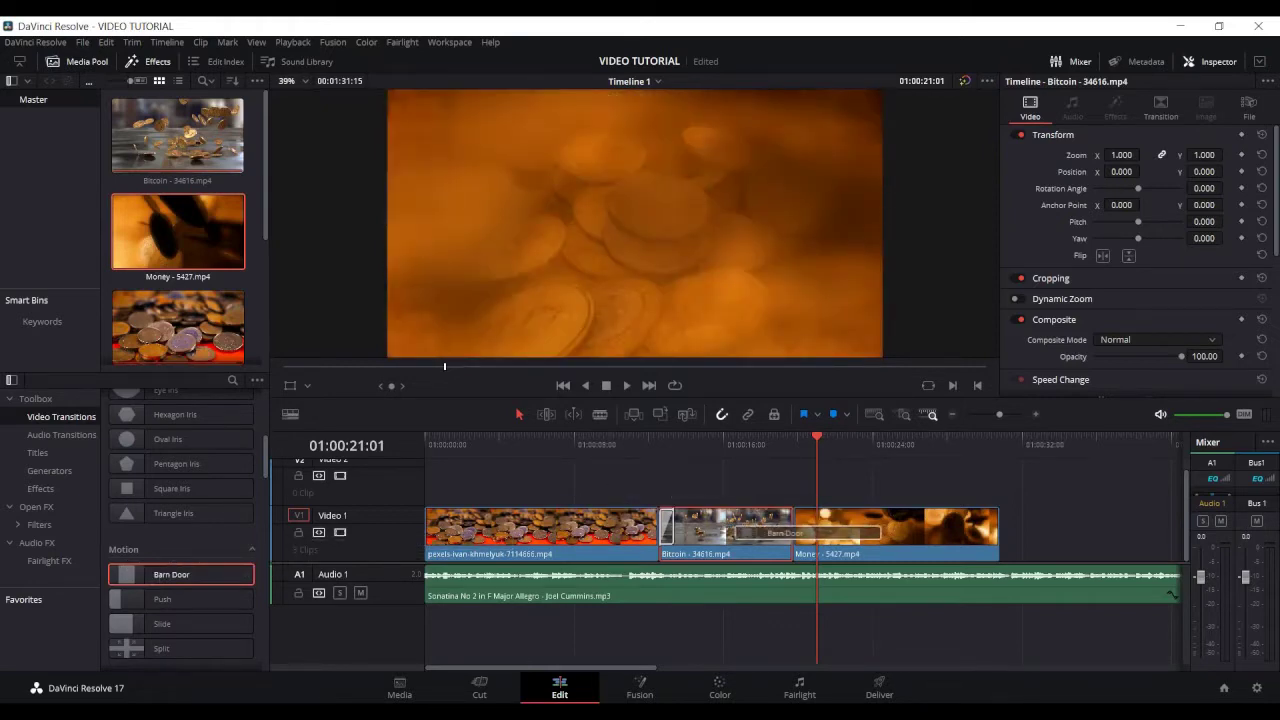
{"action": "left_click_drag", "start_coordinate": [798, 534], "coordinate": [800, 534]}
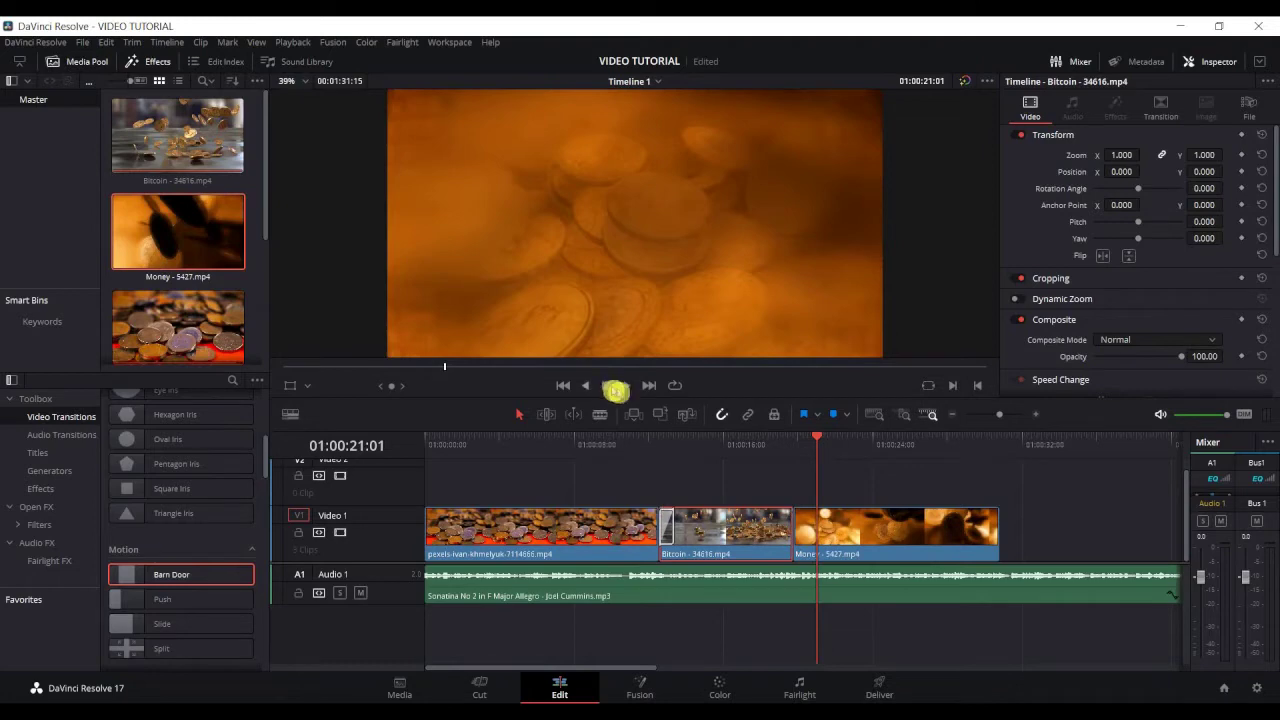
{"action": "left_click", "coordinate": [754, 443]}
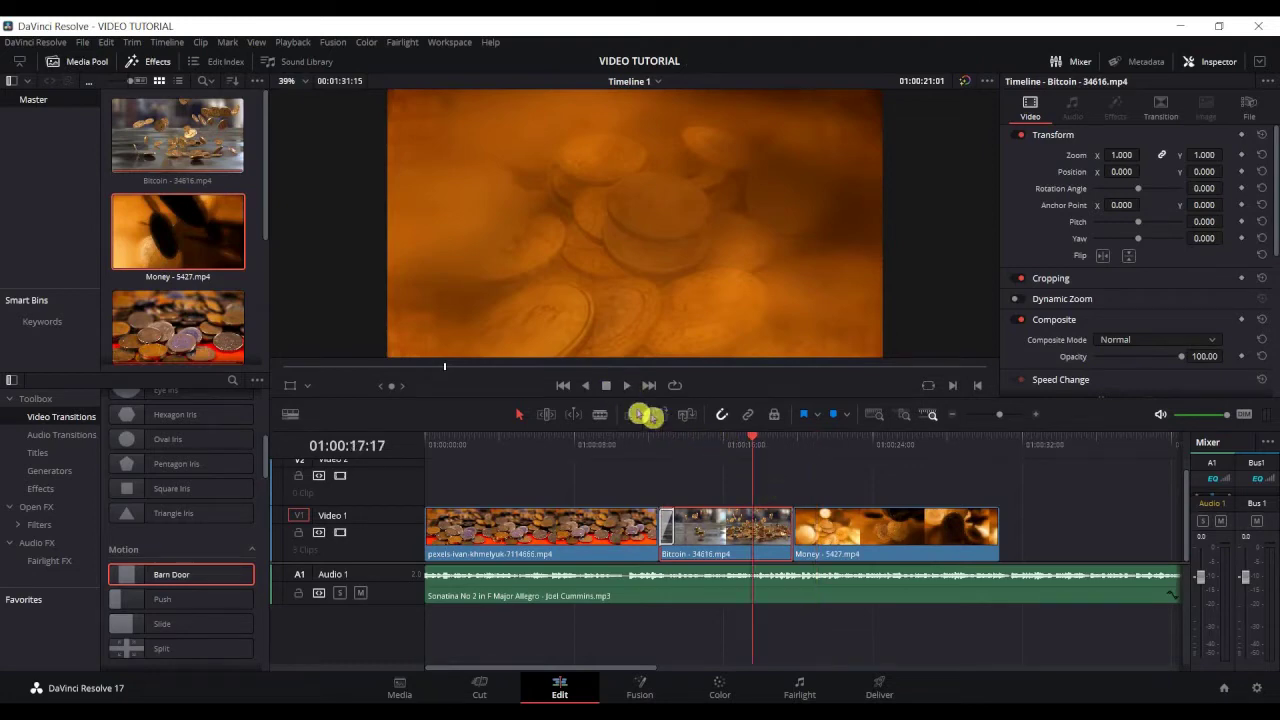
{"action": "left_click", "coordinate": [625, 387]}
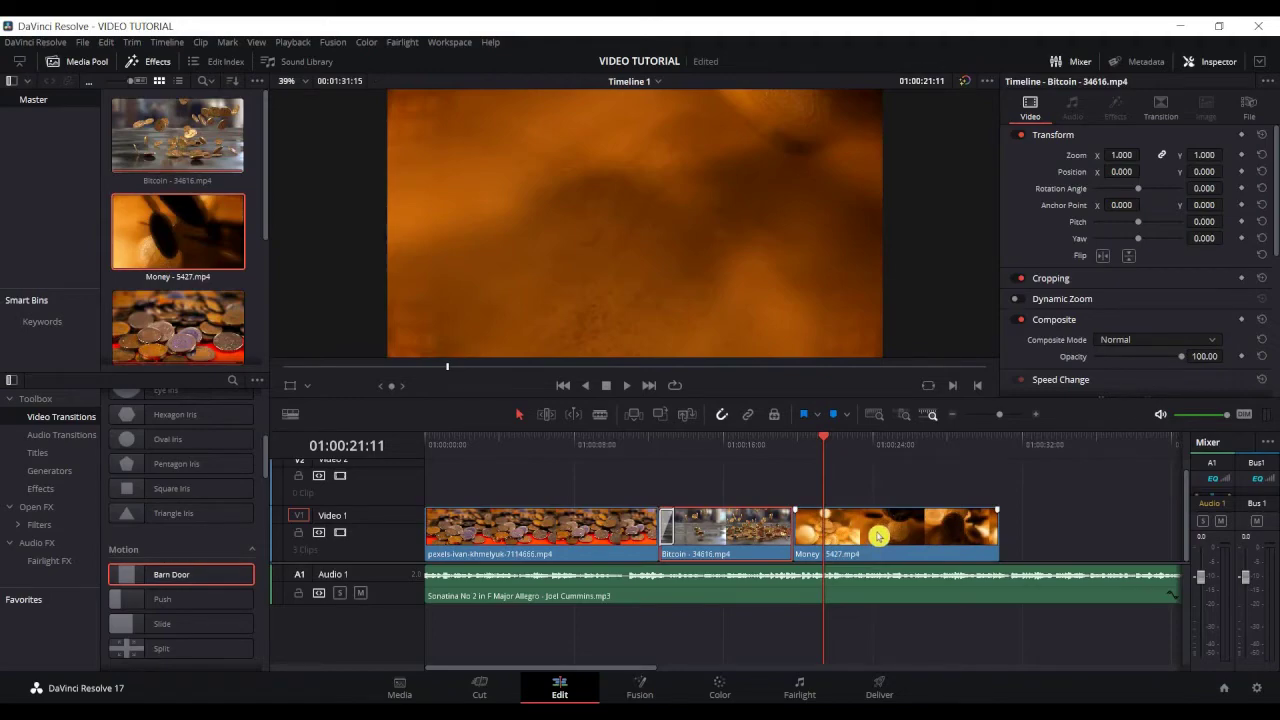
Slide the Money clip left on Video 1 over the Bitcoin clip's tail.
{"action": "left_click", "coordinate": [878, 537]}
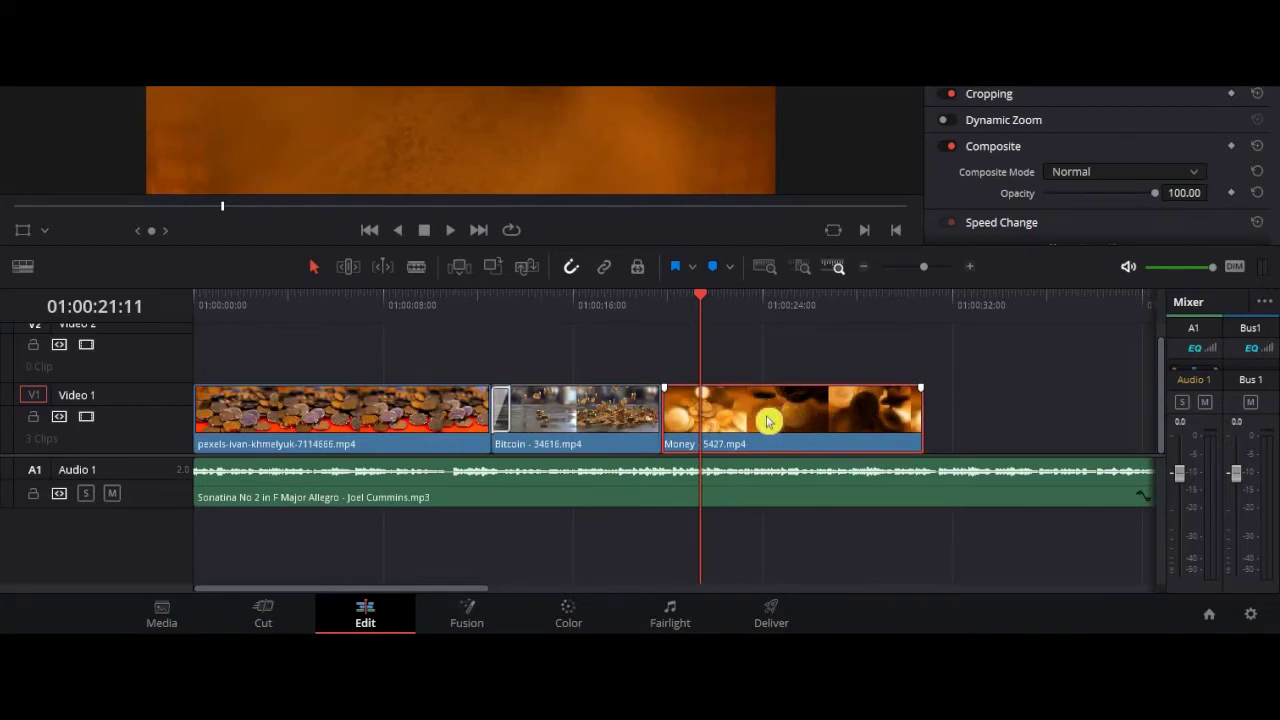
{"action": "double_click", "coordinate": [750, 418]}
{"action": "left_click_drag", "start_coordinate": [765, 420], "coordinate": [782, 428]}
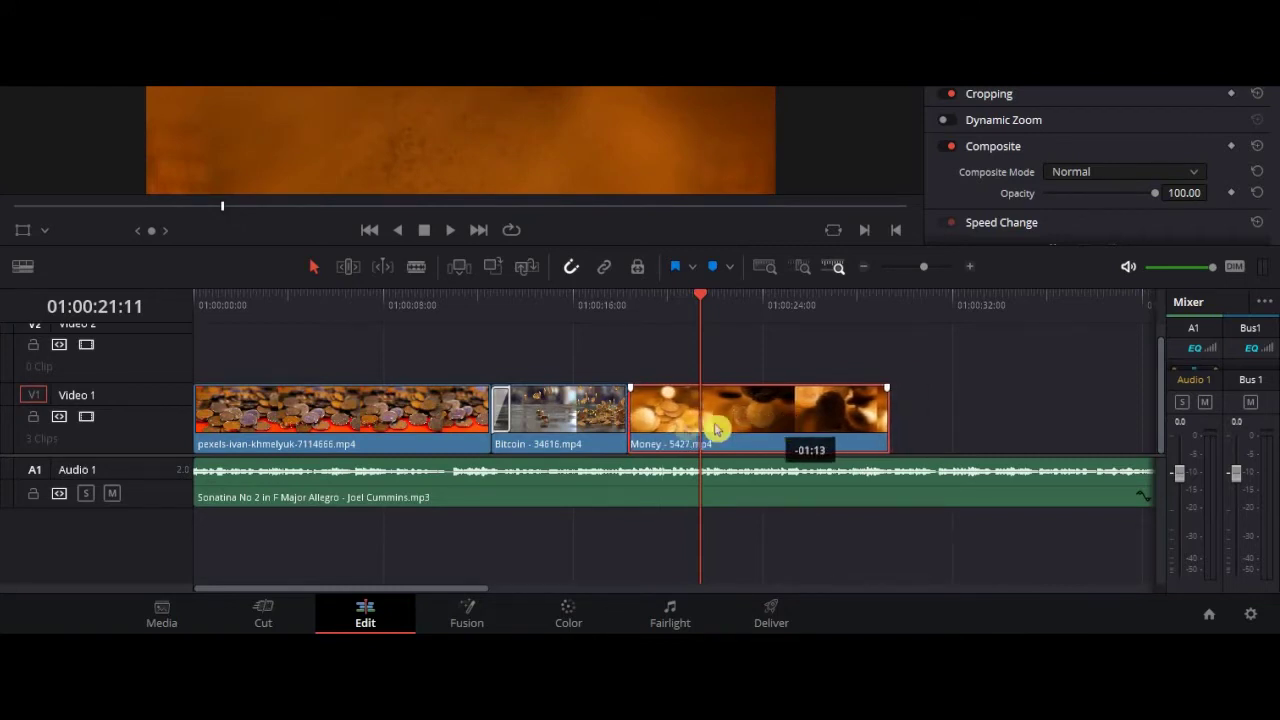
{"action": "left_click_drag", "start_coordinate": [777, 430], "coordinate": [768, 430]}
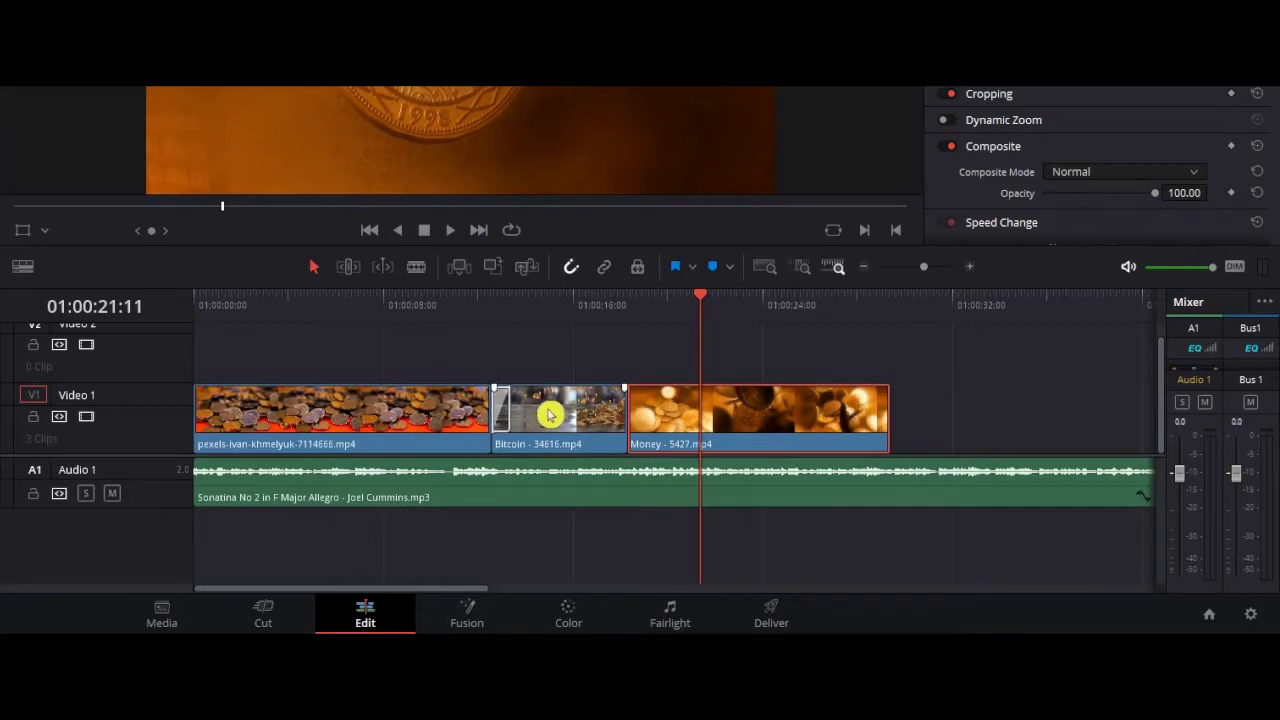
Roll the Bitcoin–Money edit point later by +01:13.
{"action": "left_click", "coordinate": [555, 420]}
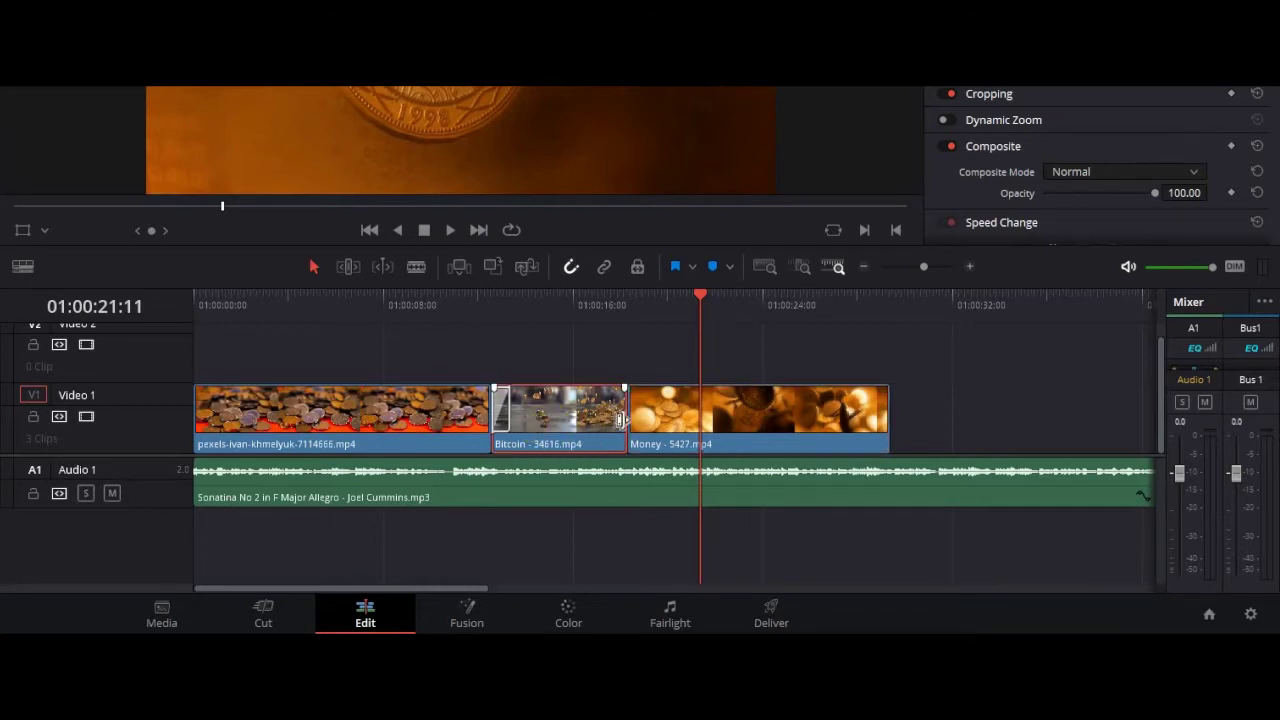
{"action": "left_click", "coordinate": [597, 420]}
{"action": "left_click", "coordinate": [621, 413]}
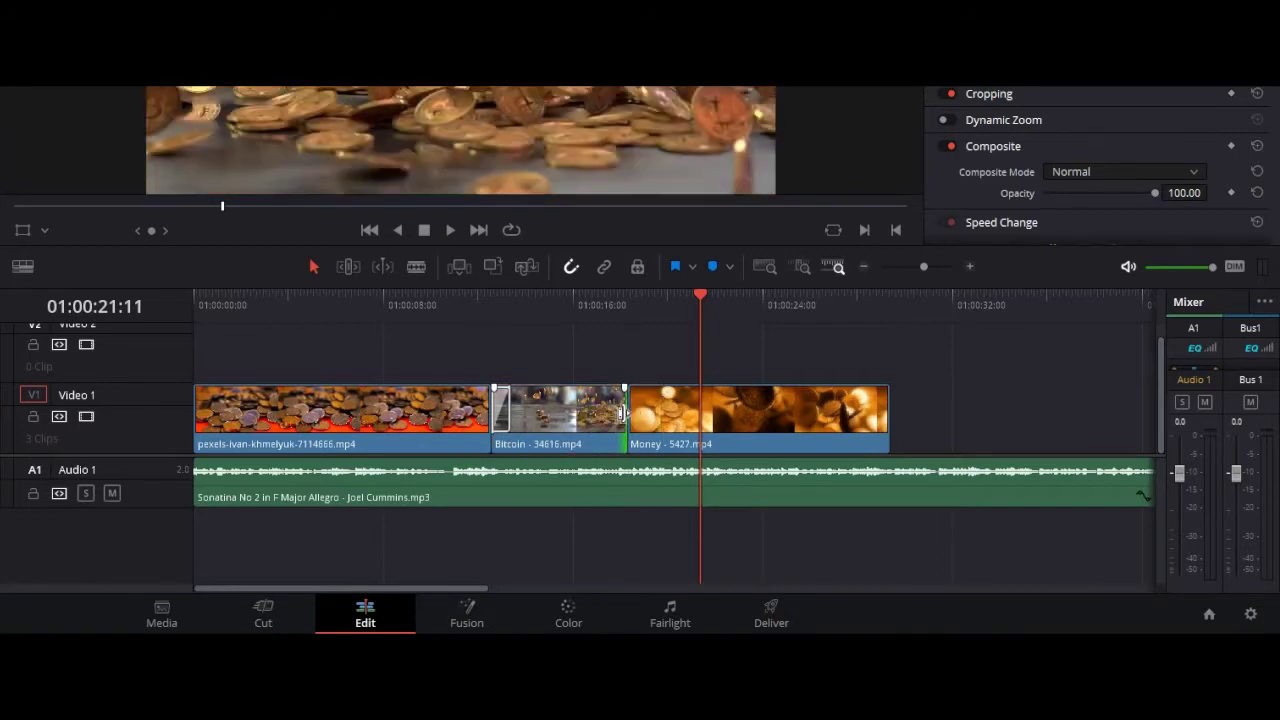
{"action": "left_click", "coordinate": [625, 420]}
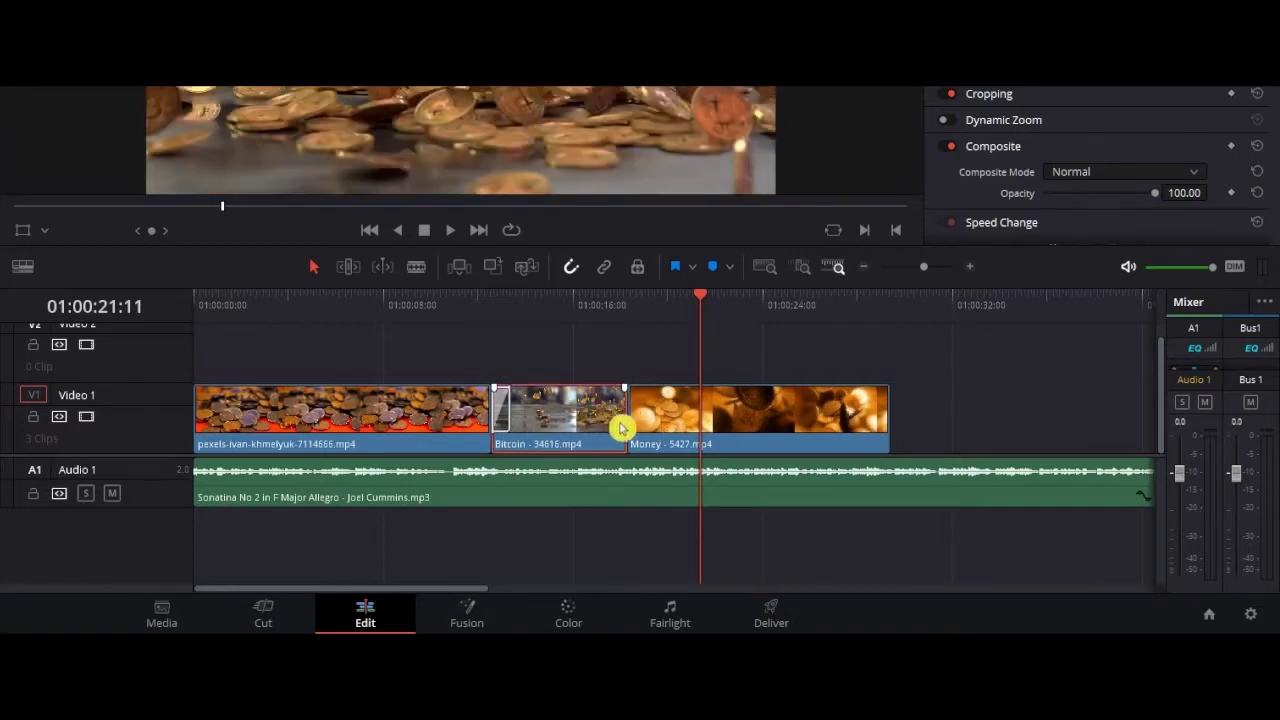
{"action": "left_click_drag", "start_coordinate": [632, 425], "coordinate": [673, 428]}
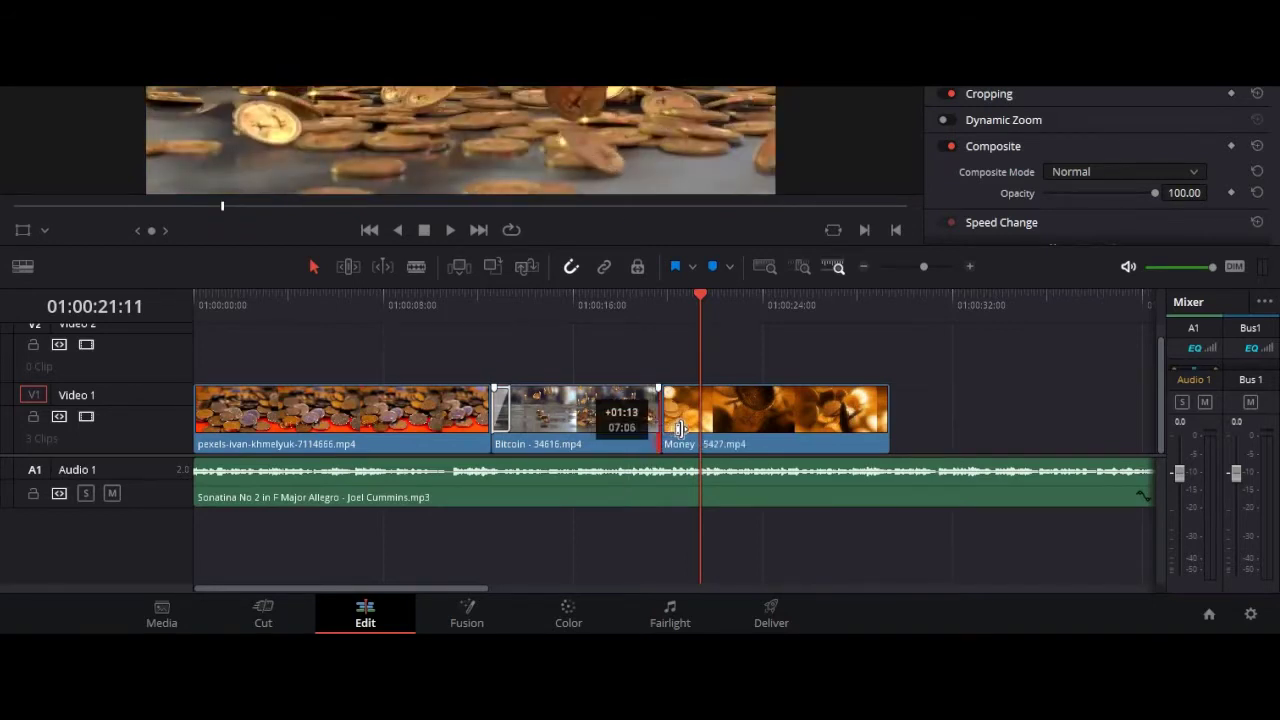
{"action": "left_click_drag", "start_coordinate": [679, 428], "coordinate": [681, 430]}
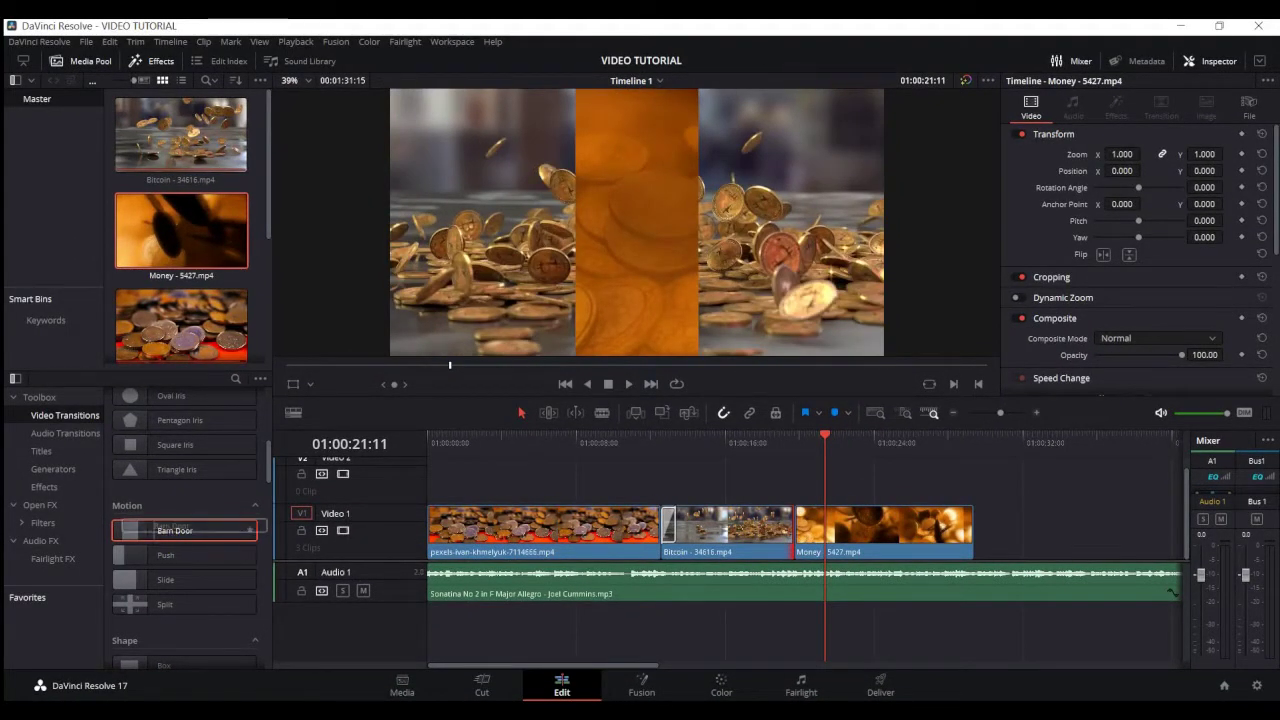
Apply the Barn Door motion transition to the Bitcoin–Money cut on Video 1.
{"action": "left_click_drag", "start_coordinate": [175, 530], "coordinate": [795, 534]}
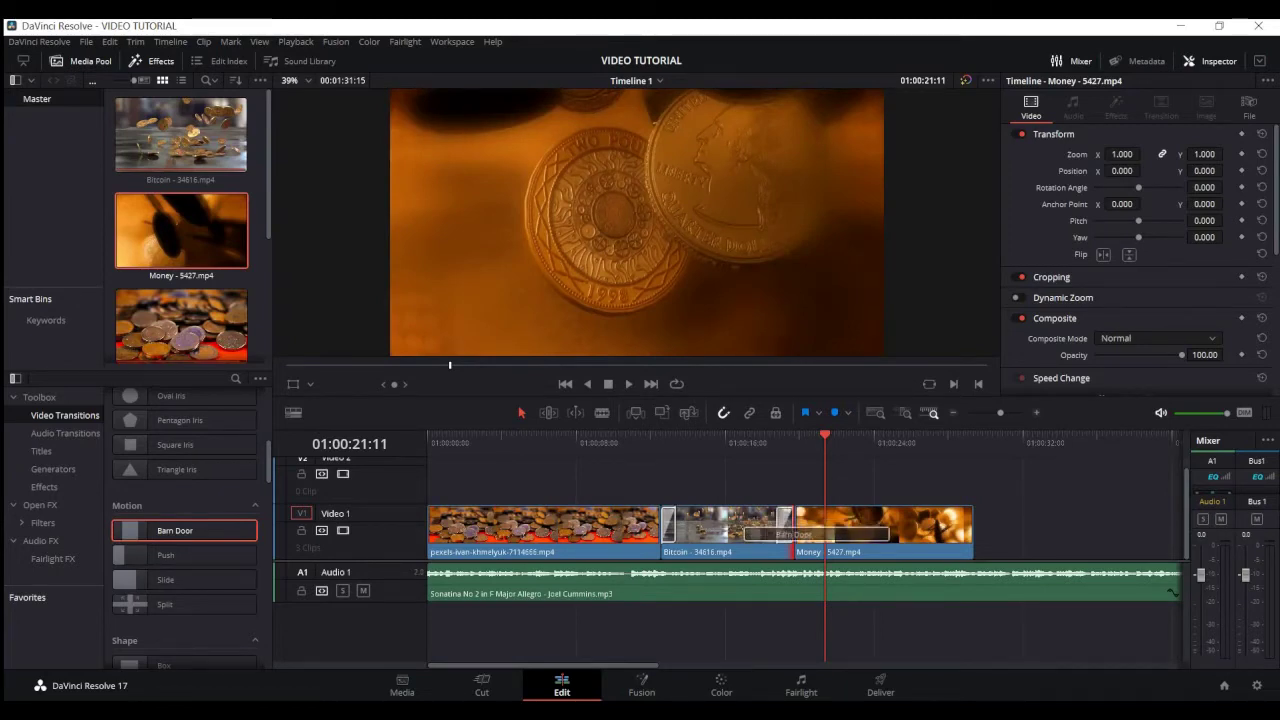
{"action": "left_click_drag", "start_coordinate": [795, 543], "coordinate": [795, 540]}
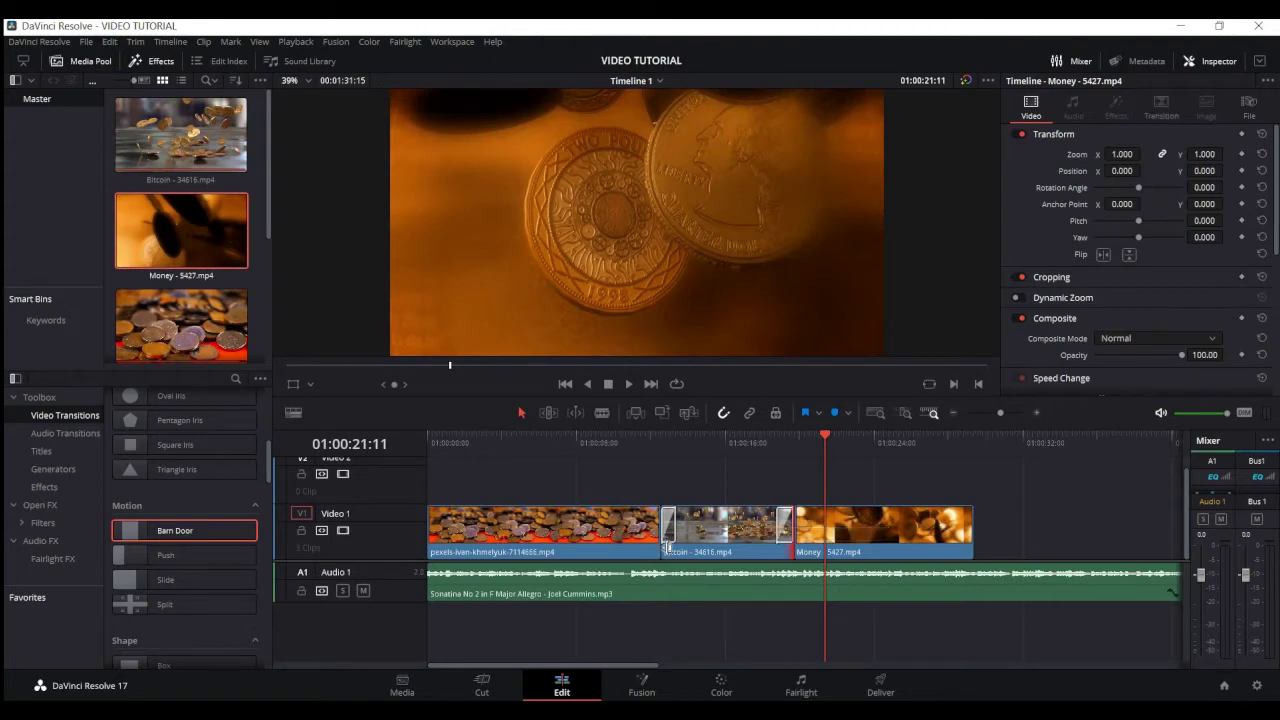
{"action": "left_click", "coordinate": [753, 440]}
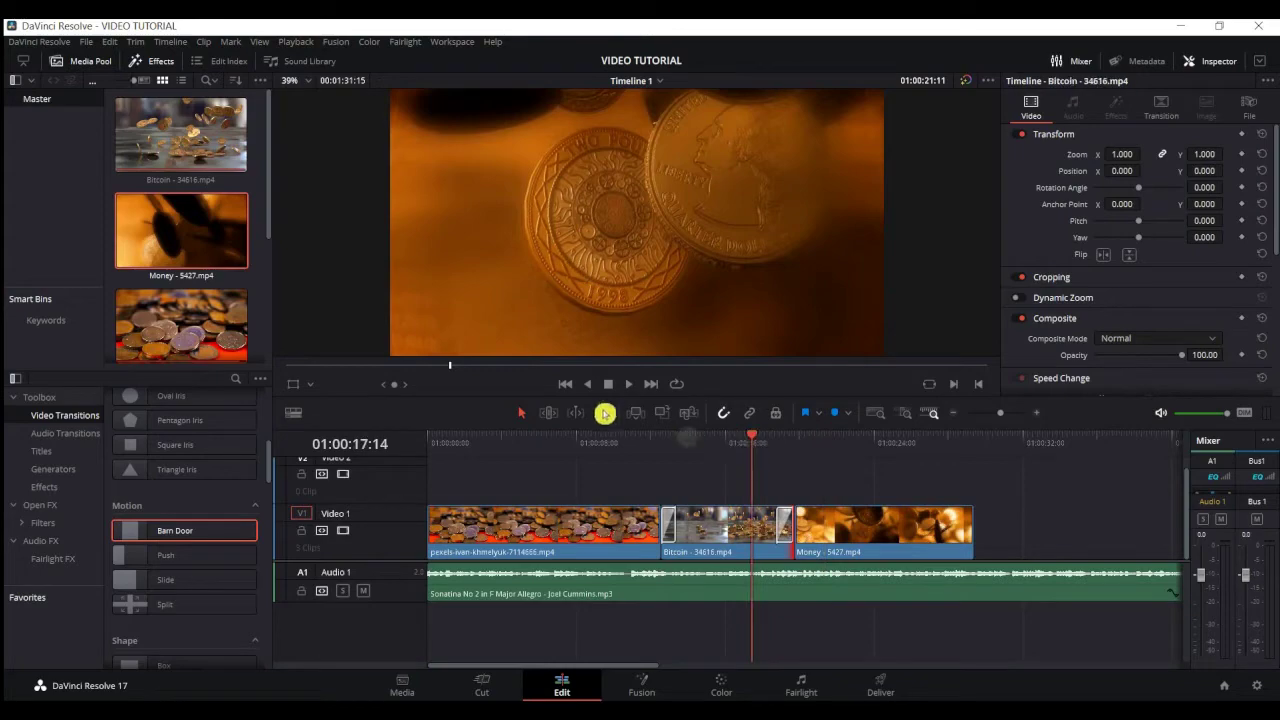
{"action": "left_click", "coordinate": [632, 388]}
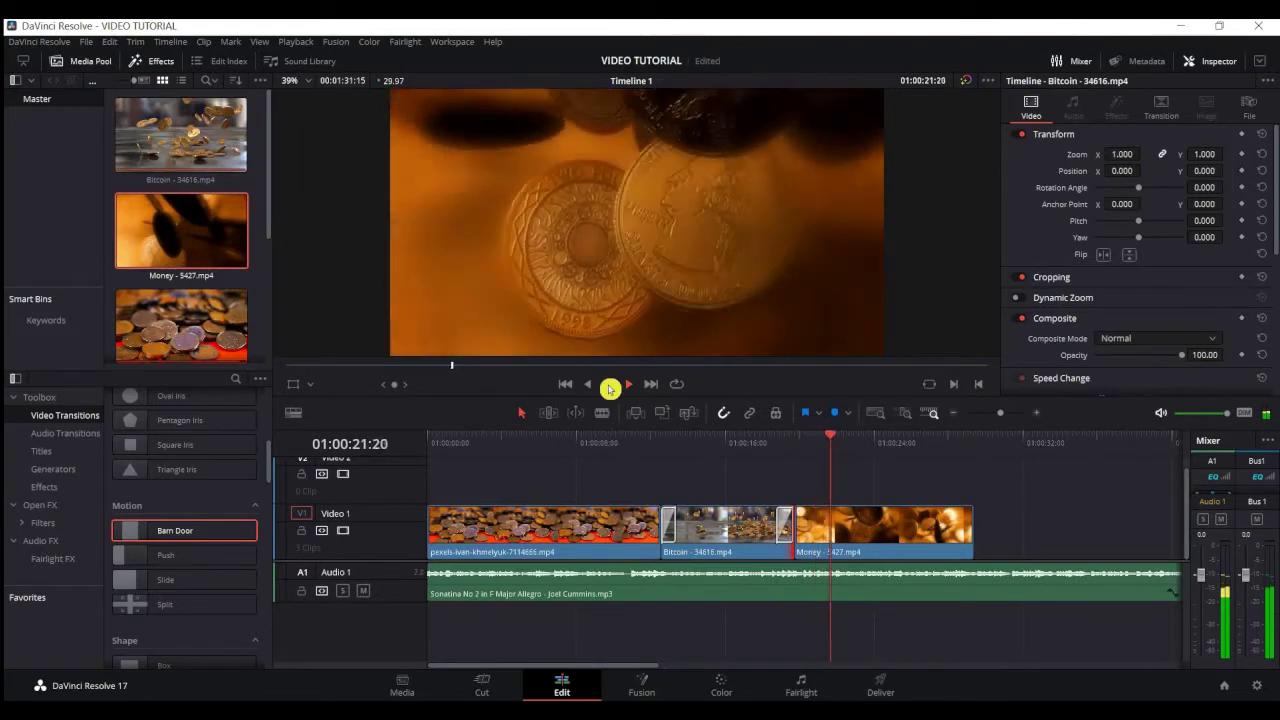
{"action": "key", "text": "space"}
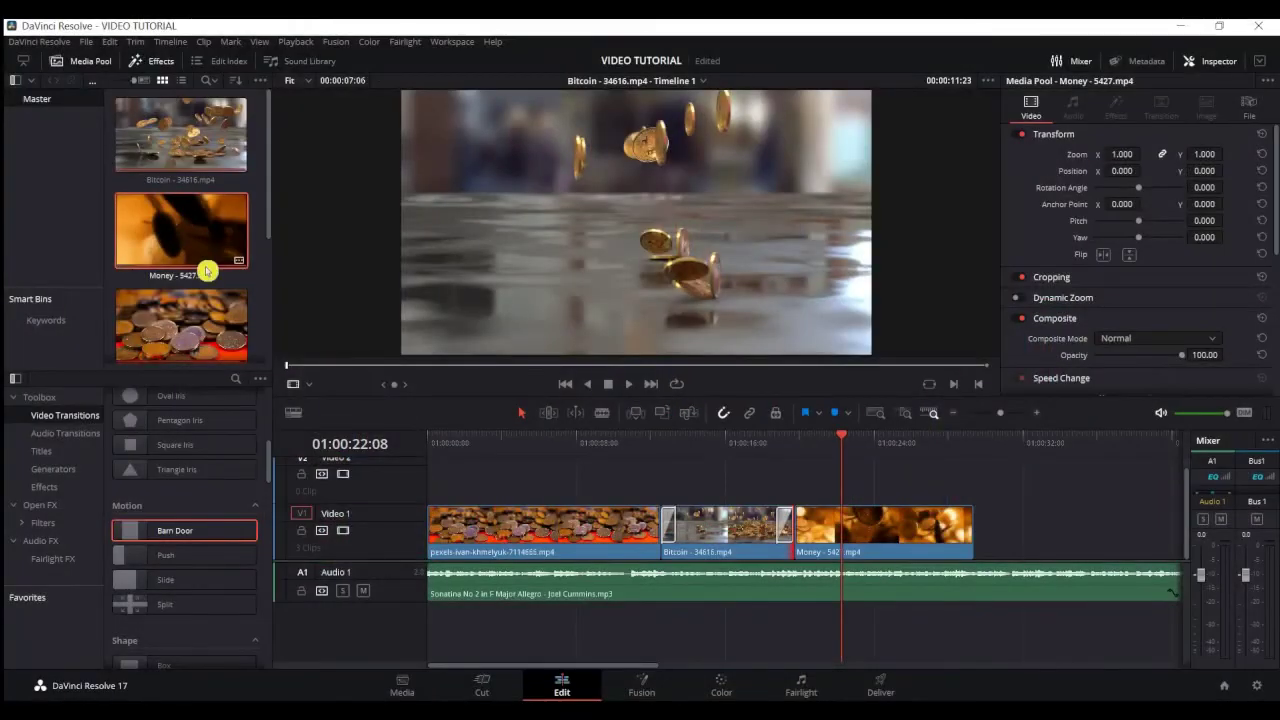
Move the pexels coins clip onto Video 2, starting just before the Money clip ends.
{"action": "scroll", "coordinate": [206, 280], "scroll_direction": "down", "scroll_amount": 5}
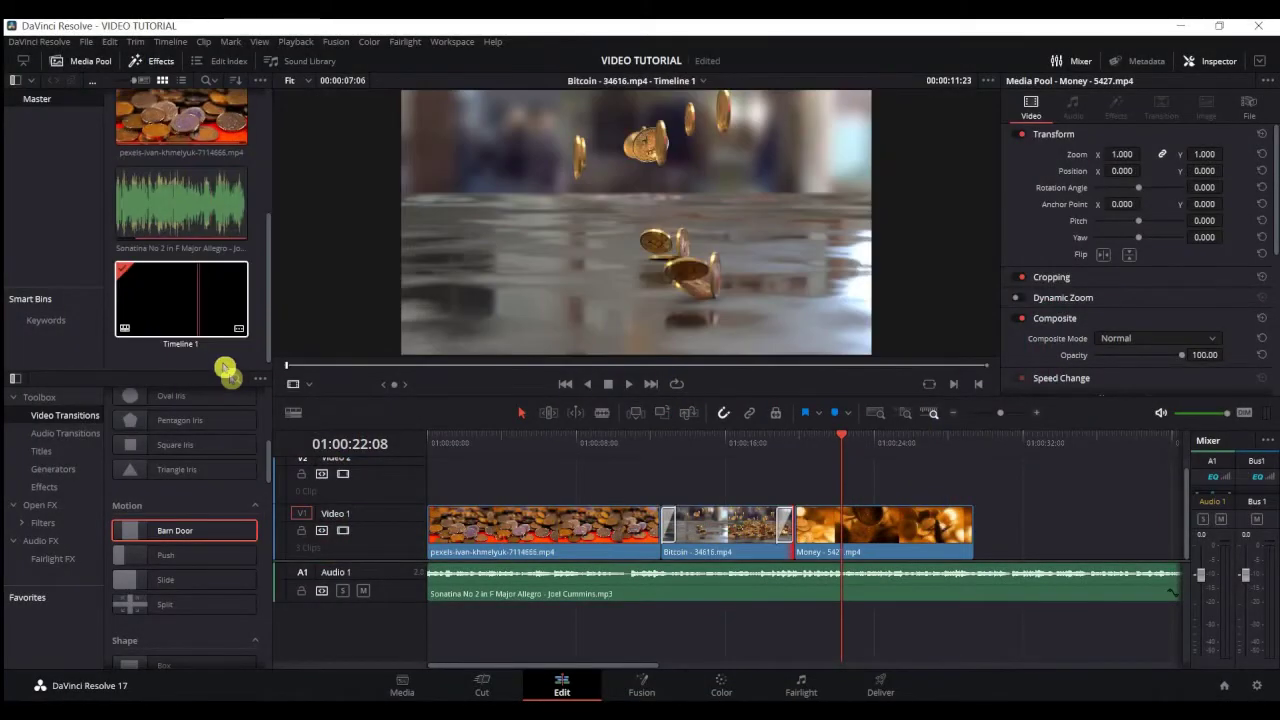
{"action": "right_click", "coordinate": [221, 353]}
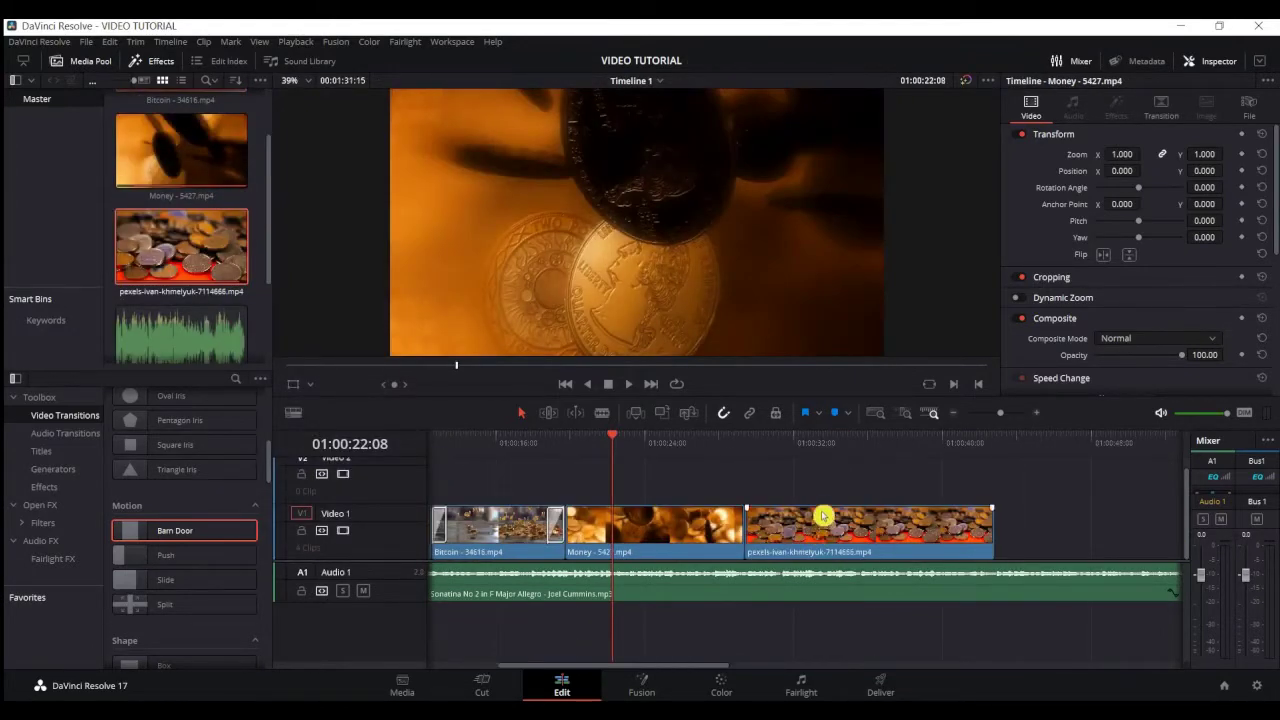
{"action": "left_click_drag", "start_coordinate": [822, 516], "coordinate": [779, 490]}
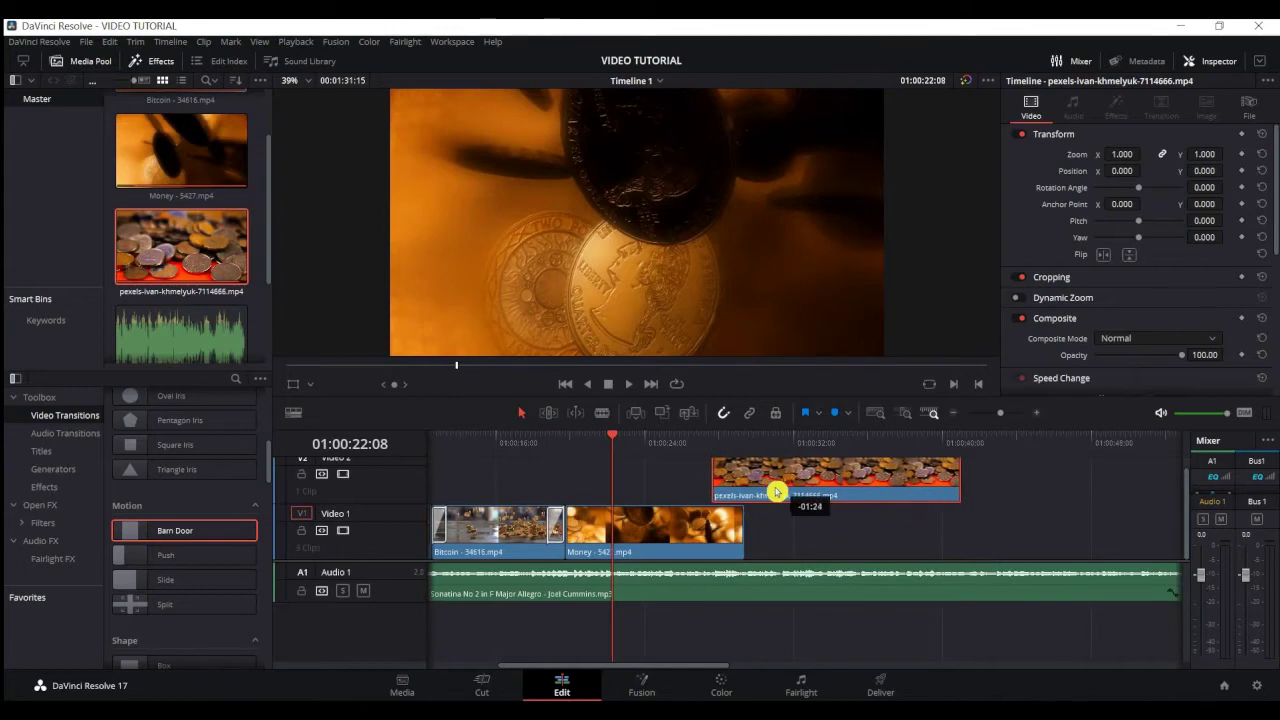
{"action": "left_click_drag", "start_coordinate": [779, 490], "coordinate": [765, 491]}
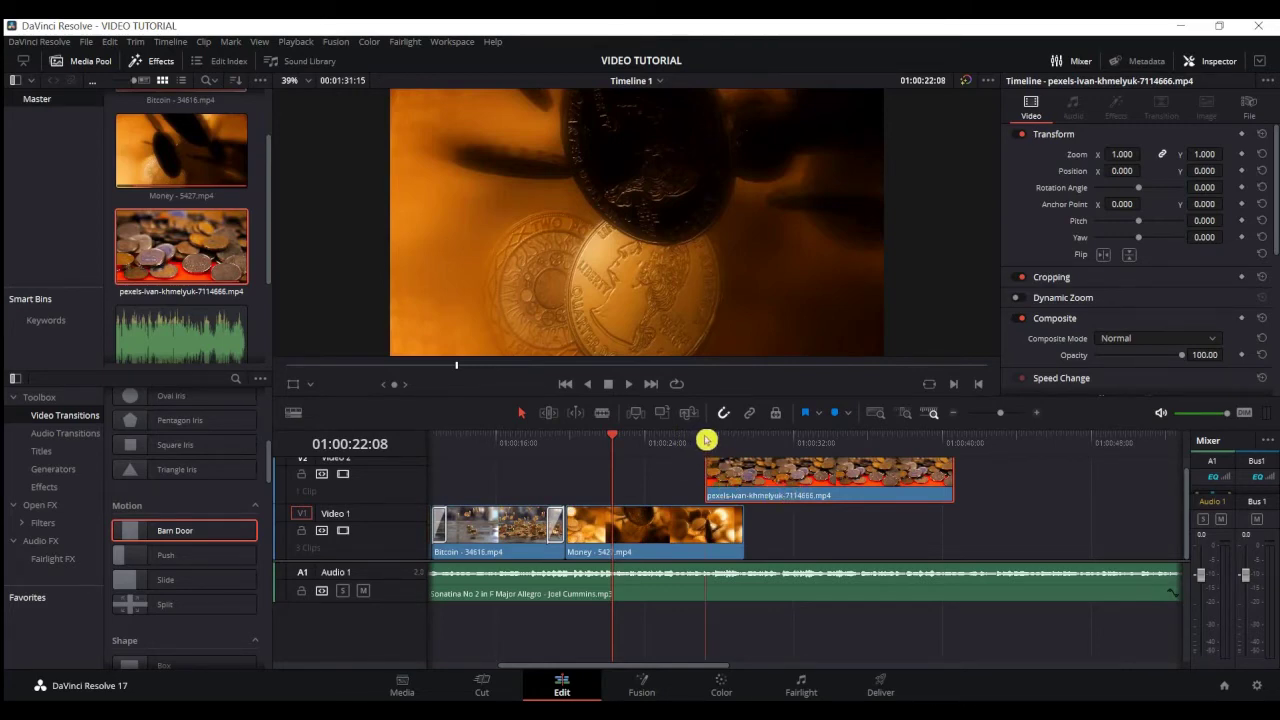
Keyframe the Video 2 clip's Composite opacity at 0.00 at 01:00:27:08.
{"action": "left_click", "coordinate": [706, 440]}
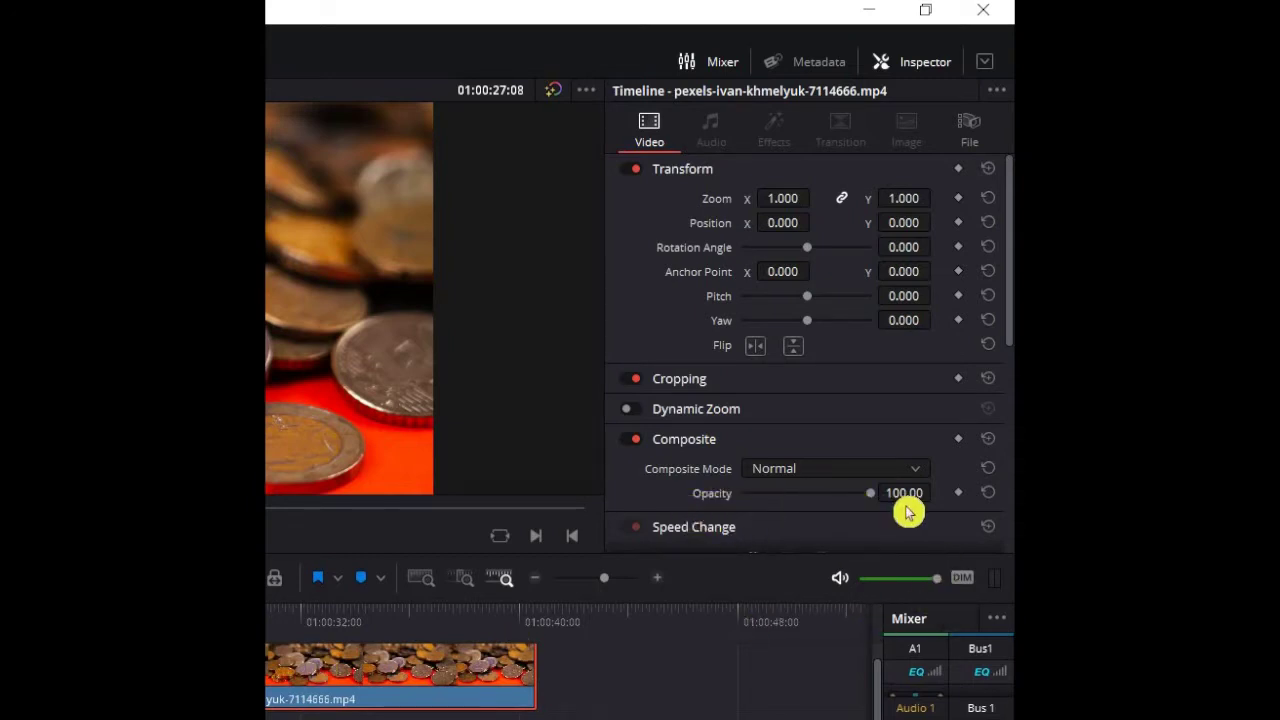
{"action": "left_click", "coordinate": [958, 493]}
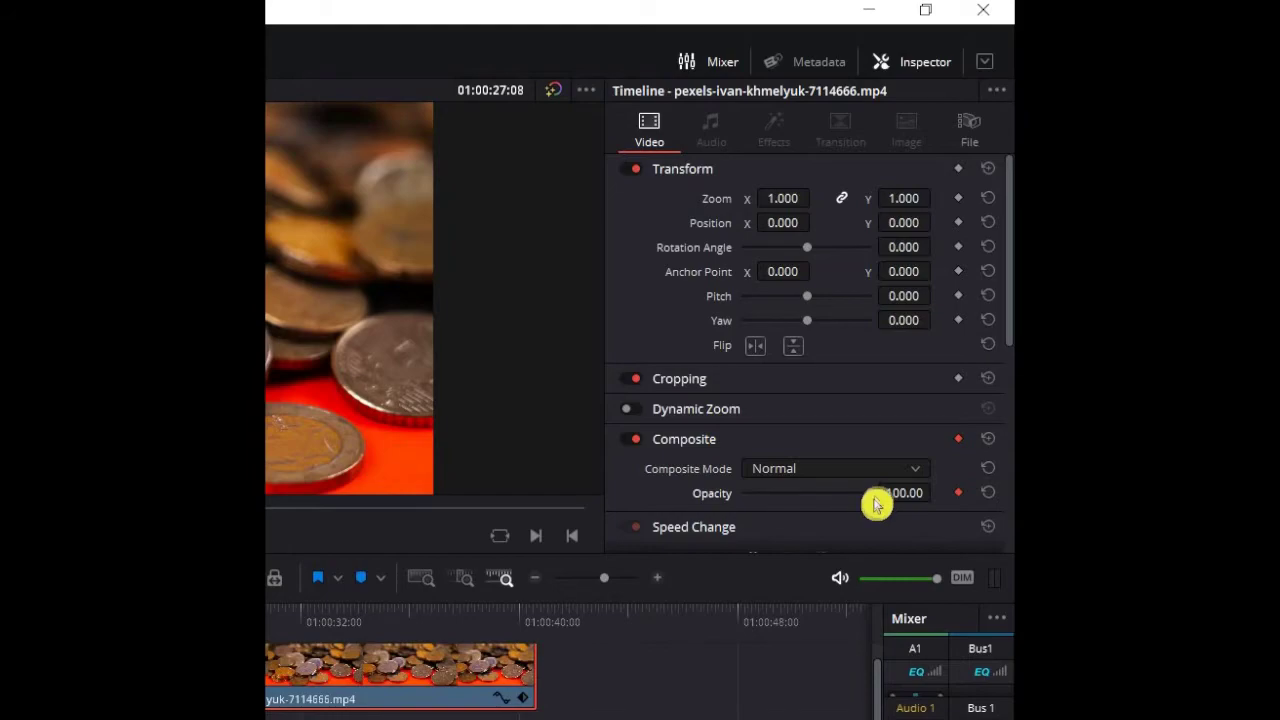
{"action": "left_click_drag", "start_coordinate": [870, 493], "coordinate": [790, 500]}
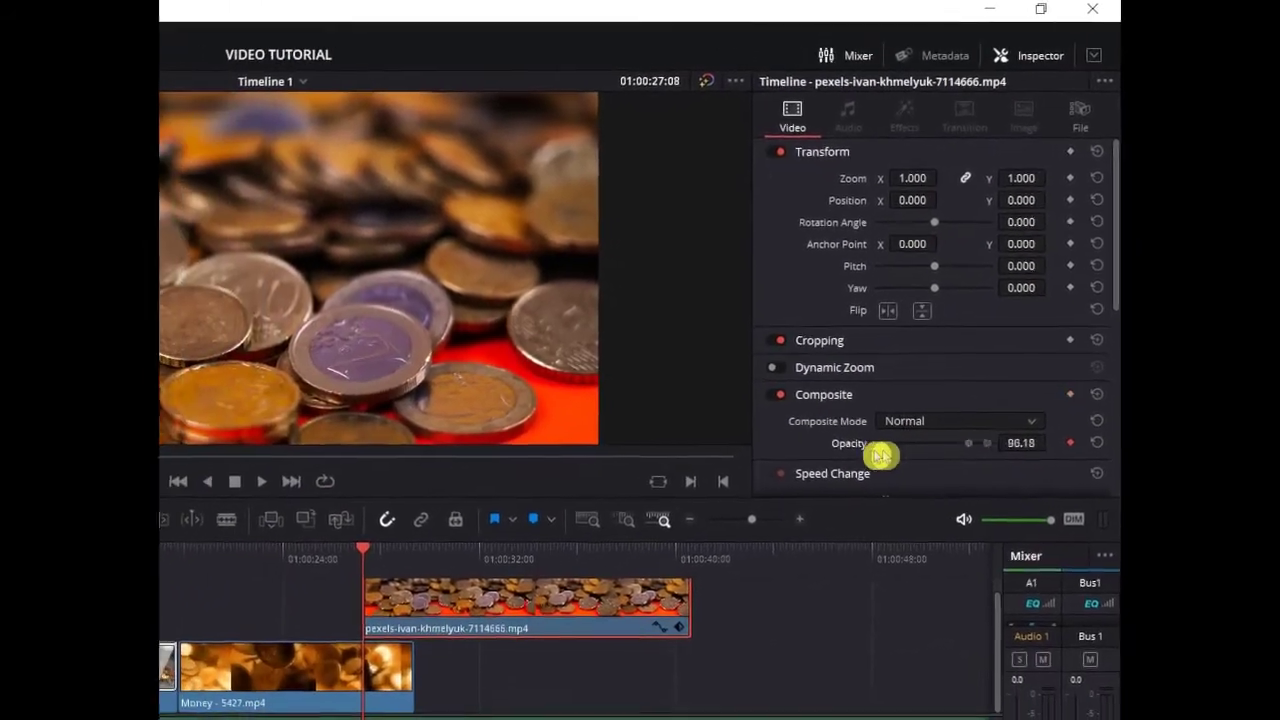
{"action": "left_click_drag", "start_coordinate": [881, 456], "coordinate": [868, 456]}
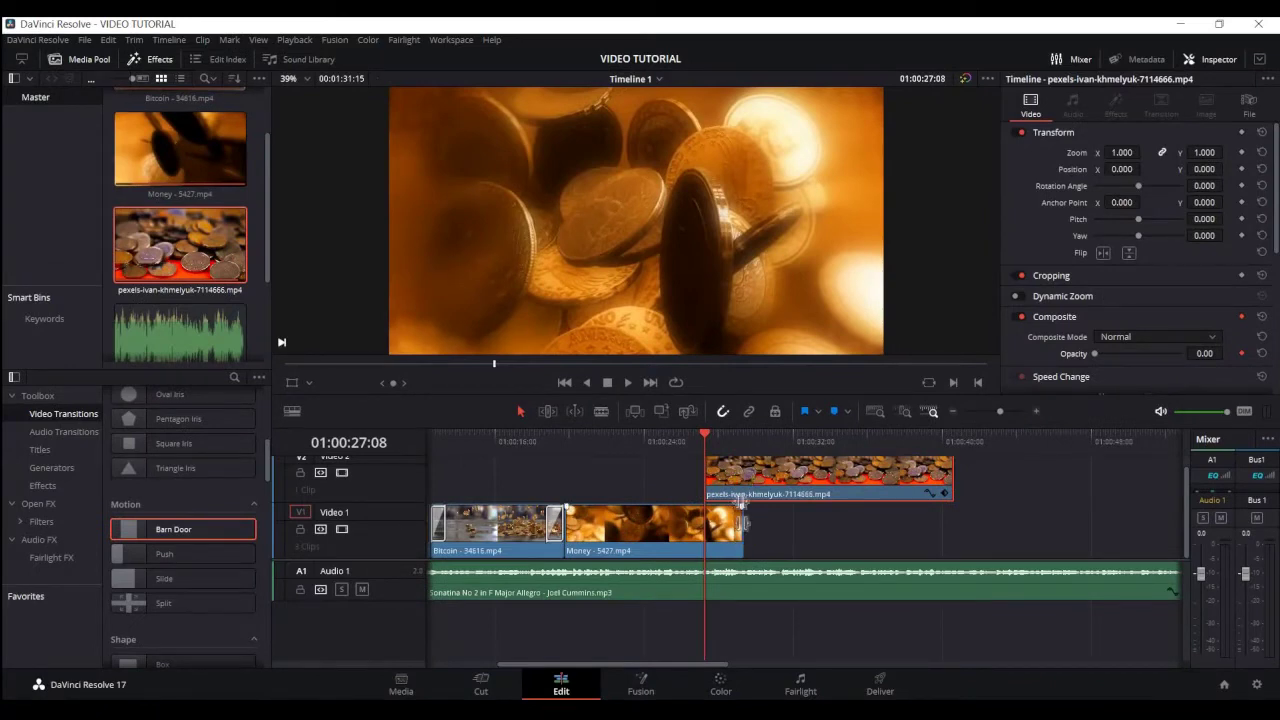
Add a 100.00 opacity keyframe at 01:00:29:12 on the Video 2 coins clip.
{"action": "left_click", "coordinate": [745, 436]}
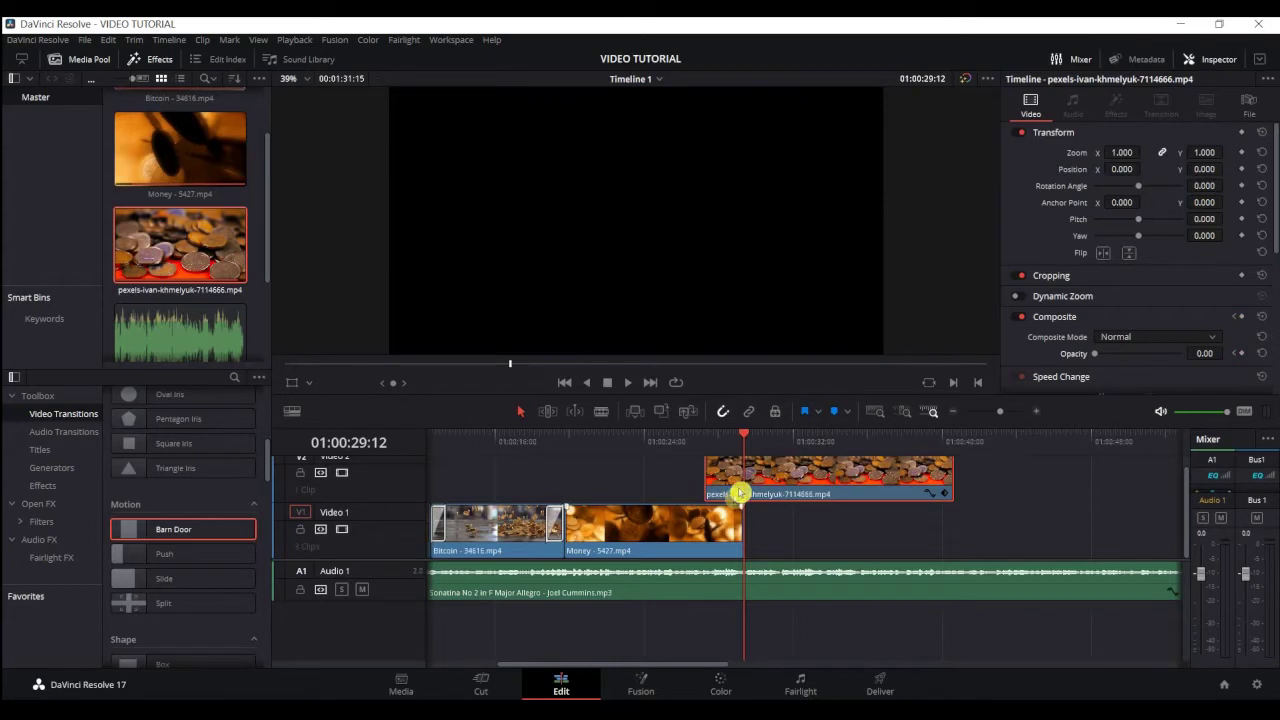
{"action": "left_click", "coordinate": [748, 521]}
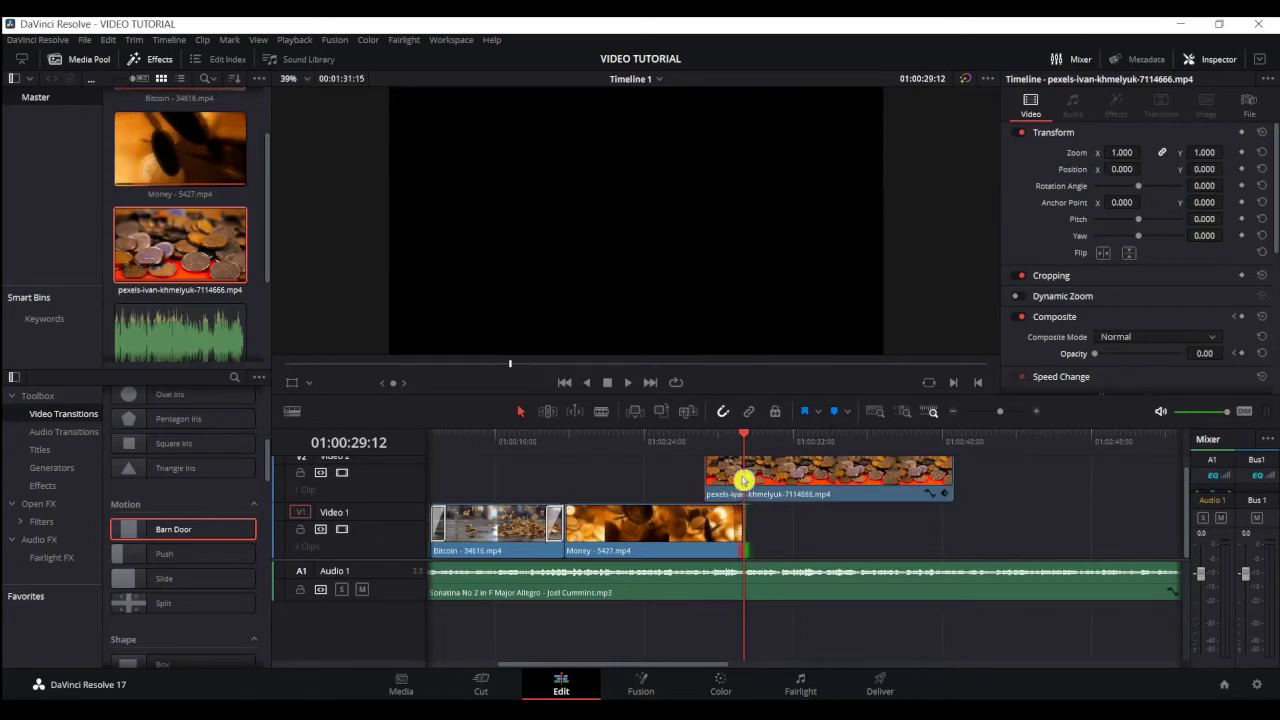
{"action": "left_click", "coordinate": [743, 480]}
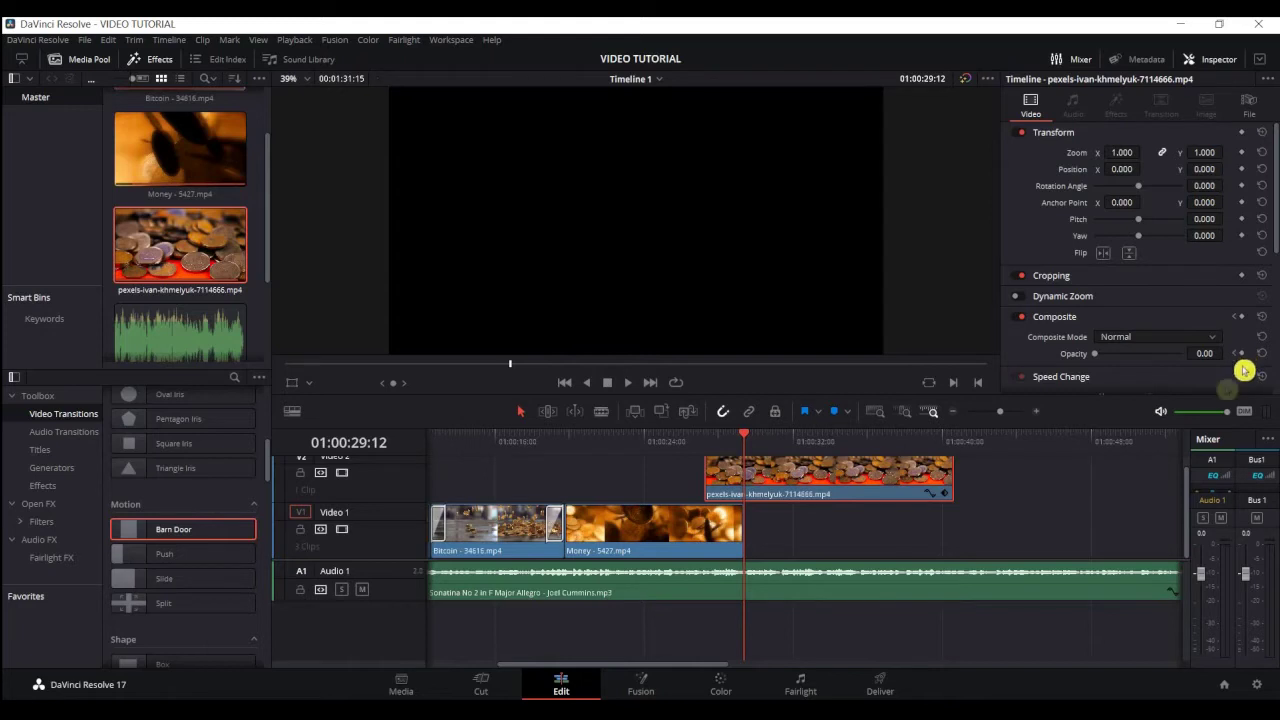
{"action": "left_click", "coordinate": [1242, 353]}
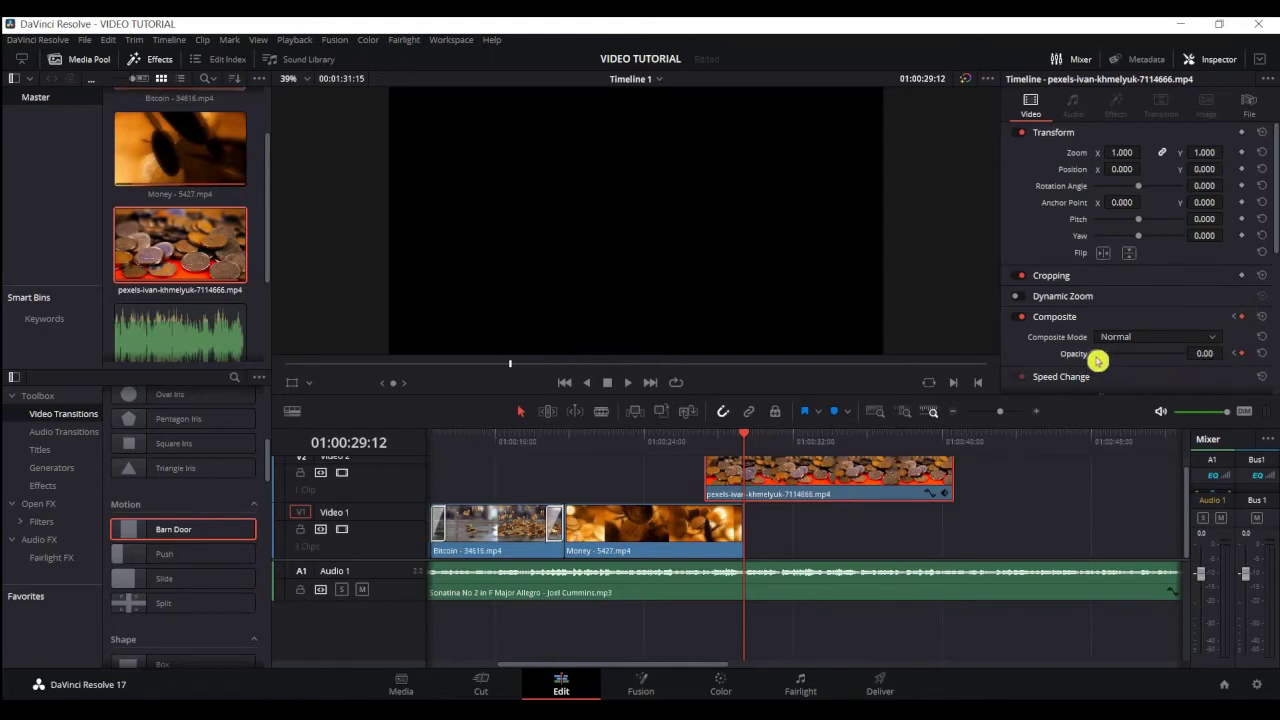
{"action": "left_click_drag", "start_coordinate": [1097, 359], "coordinate": [1194, 357]}
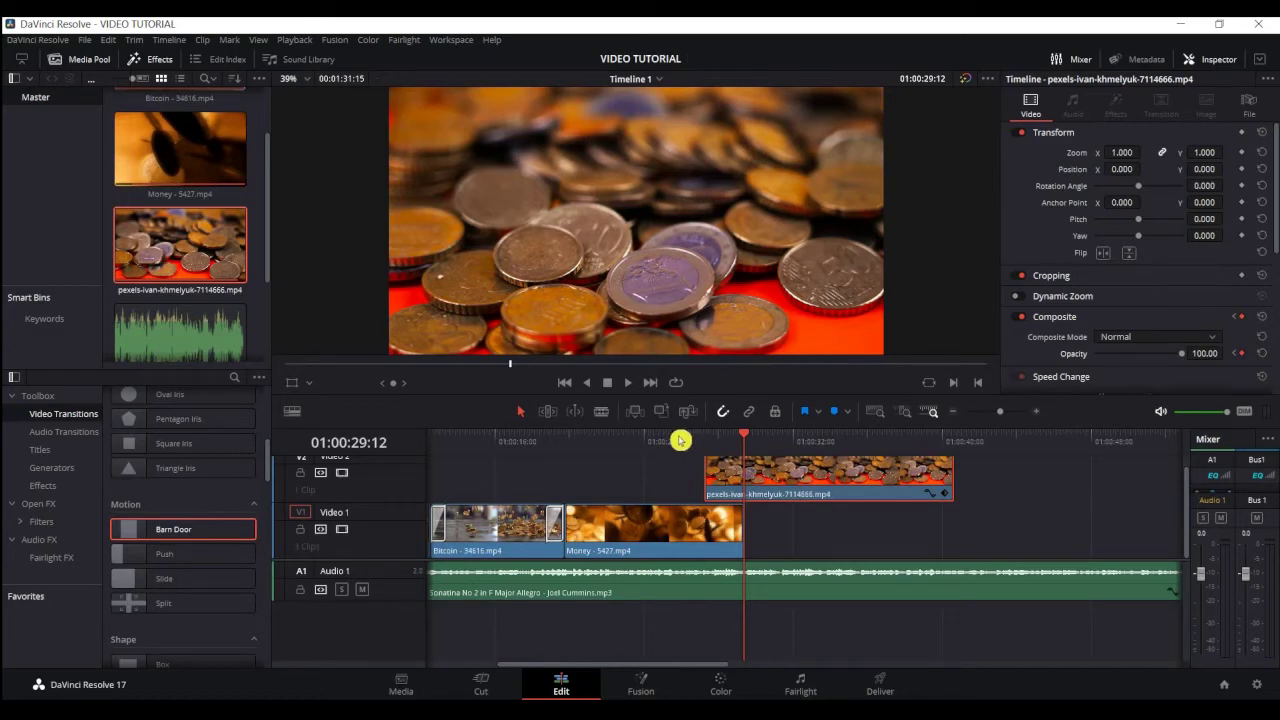
Preview the Video 2 fade-in, then return the playhead to 01:00:26:00.
{"action": "left_click", "coordinate": [680, 440]}
{"action": "left_click", "coordinate": [628, 384]}
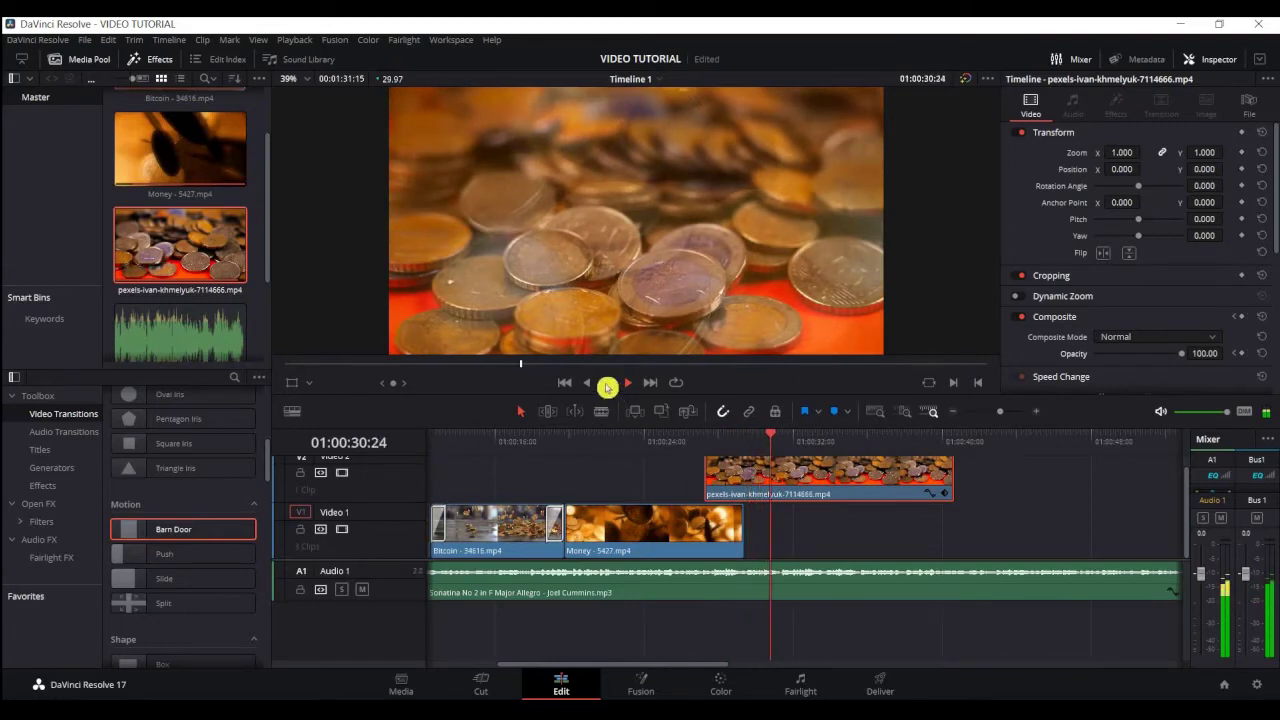
{"action": "left_click", "coordinate": [607, 384]}
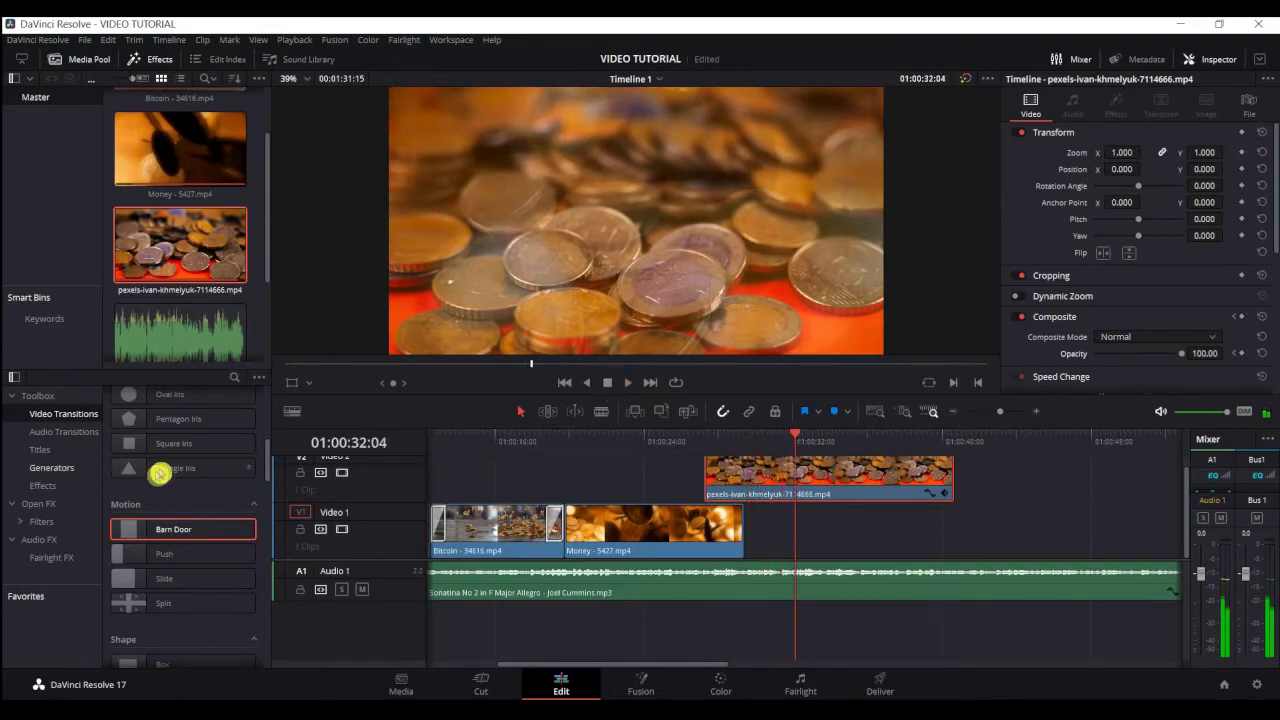
{"action": "scroll", "coordinate": [234, 491], "scroll_direction": "up", "scroll_amount": 5}
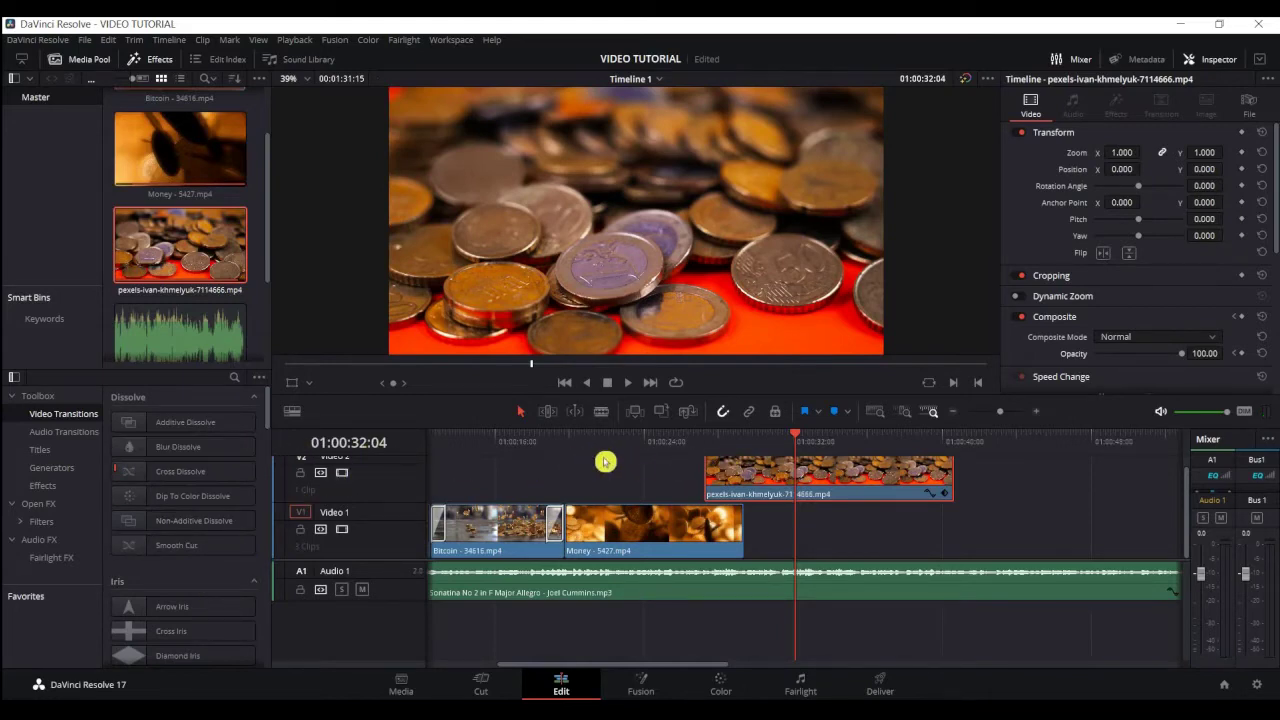
{"action": "left_click", "coordinate": [682, 441]}
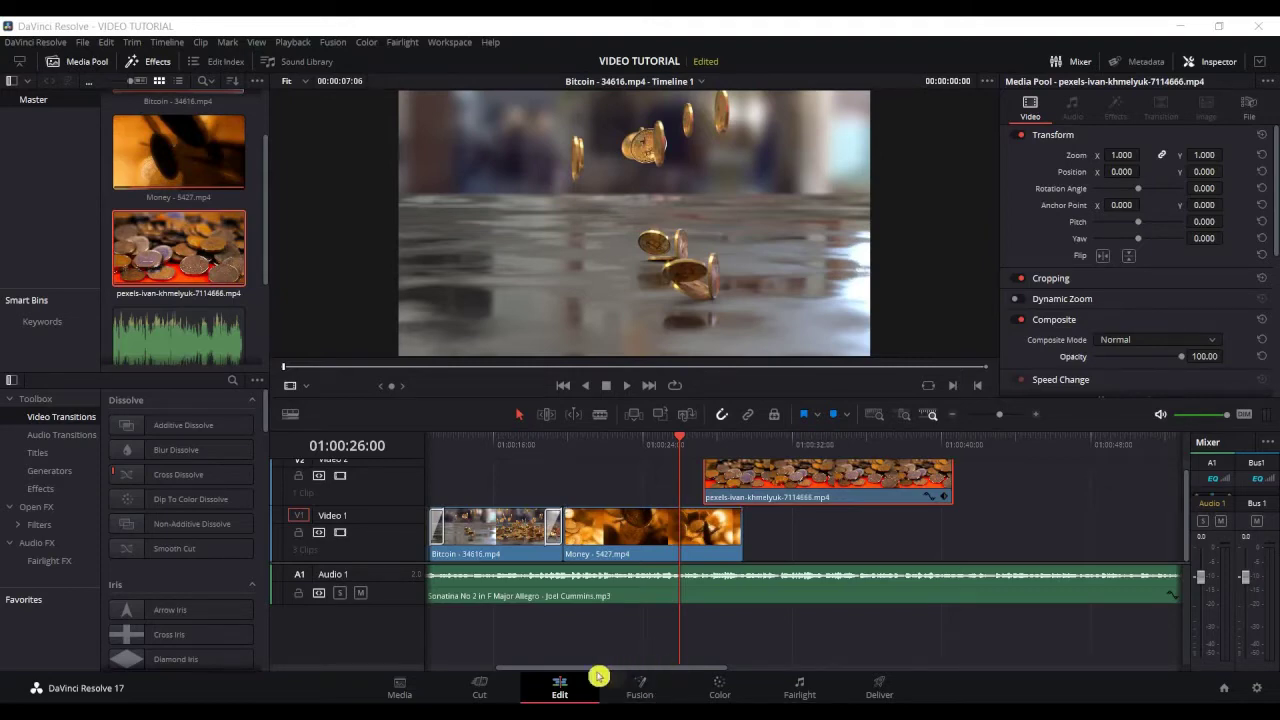
Select the Sonatina music on Audio 1 and park the playhead at the Video 2 clip's end, 01:00:40:21.
{"action": "left_click_drag", "start_coordinate": [588, 671], "coordinate": [517, 671]}
{"action": "left_click_drag", "start_coordinate": [616, 685], "coordinate": [640, 671]}
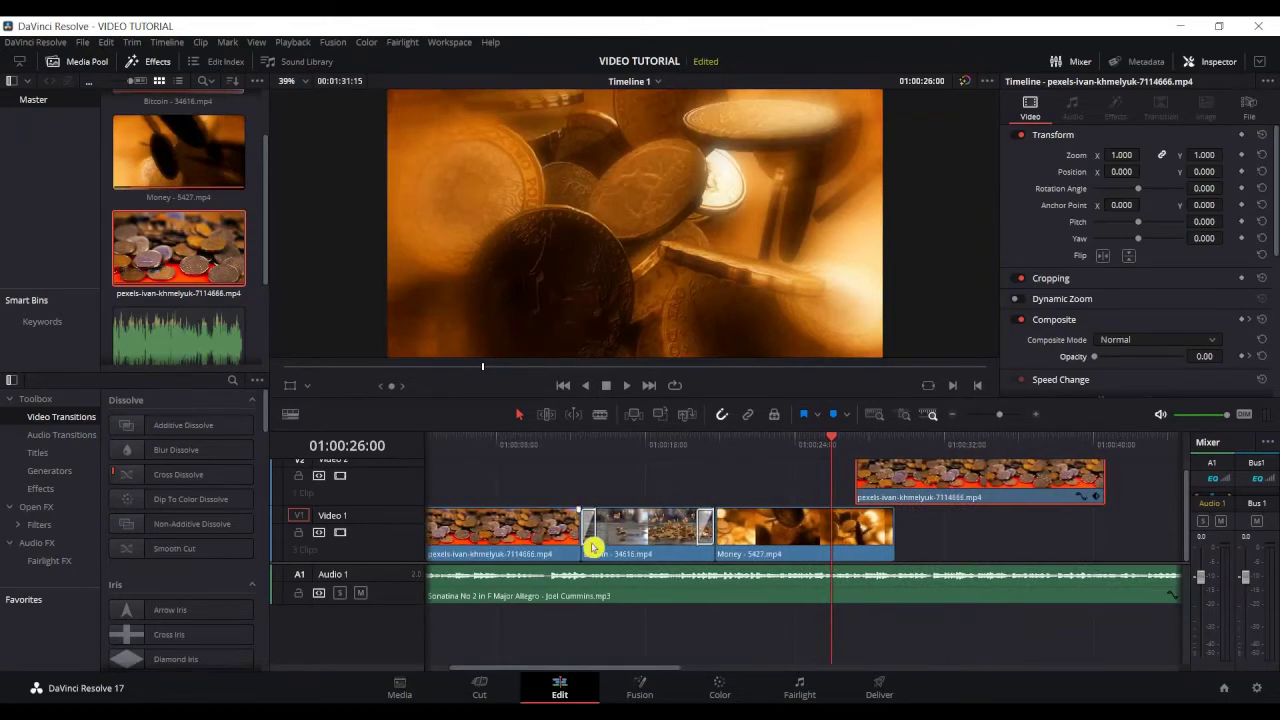
{"action": "left_click_drag", "start_coordinate": [620, 668], "coordinate": [731, 669]}
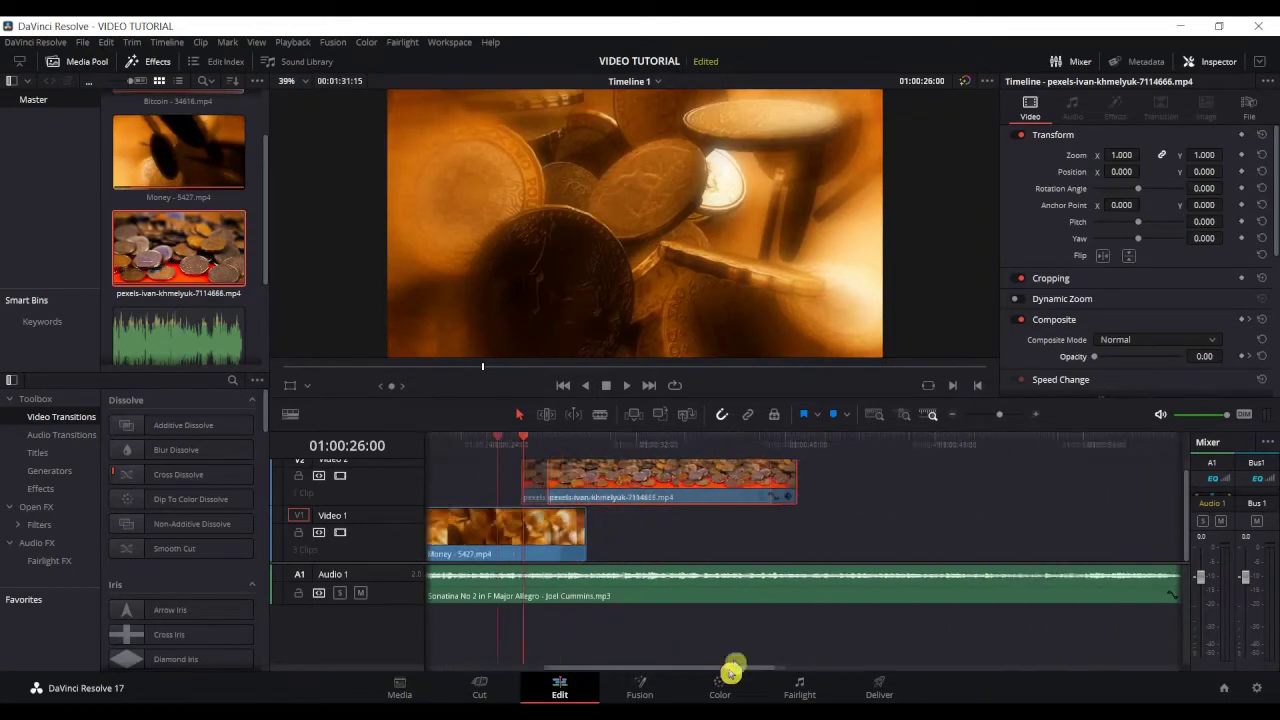
{"action": "left_click", "coordinate": [747, 586]}
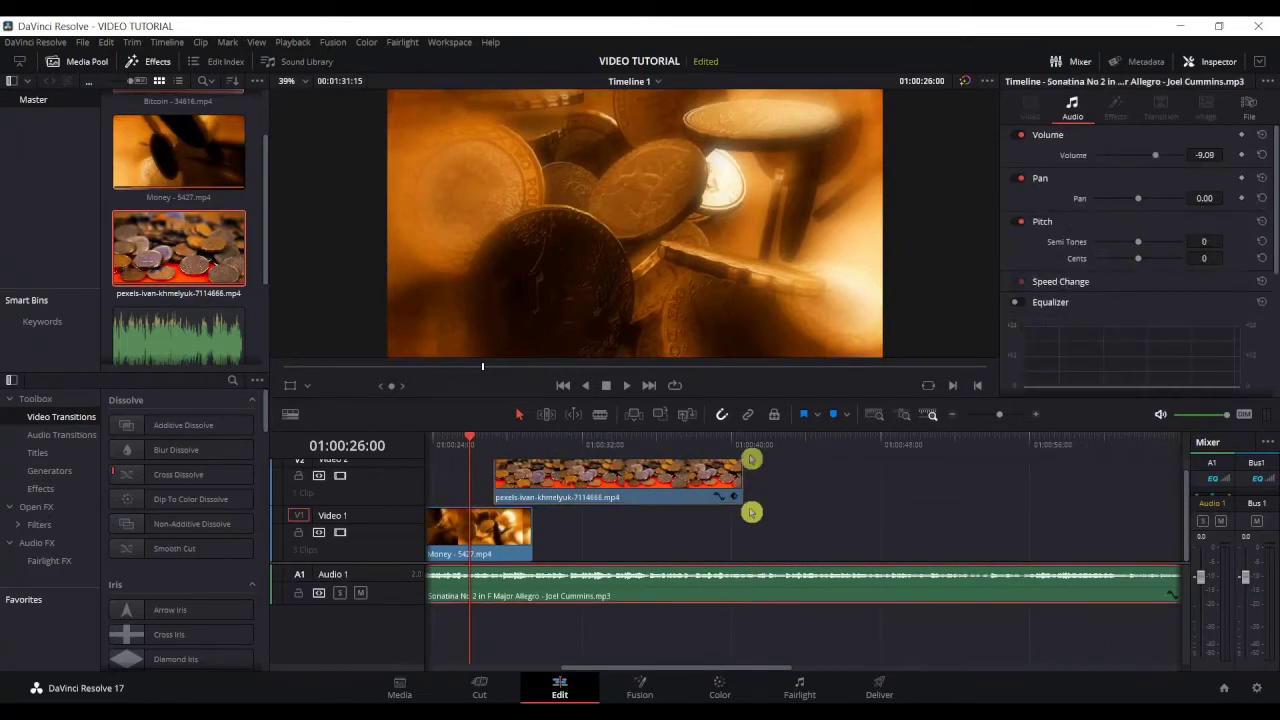
{"action": "left_click", "coordinate": [745, 444]}
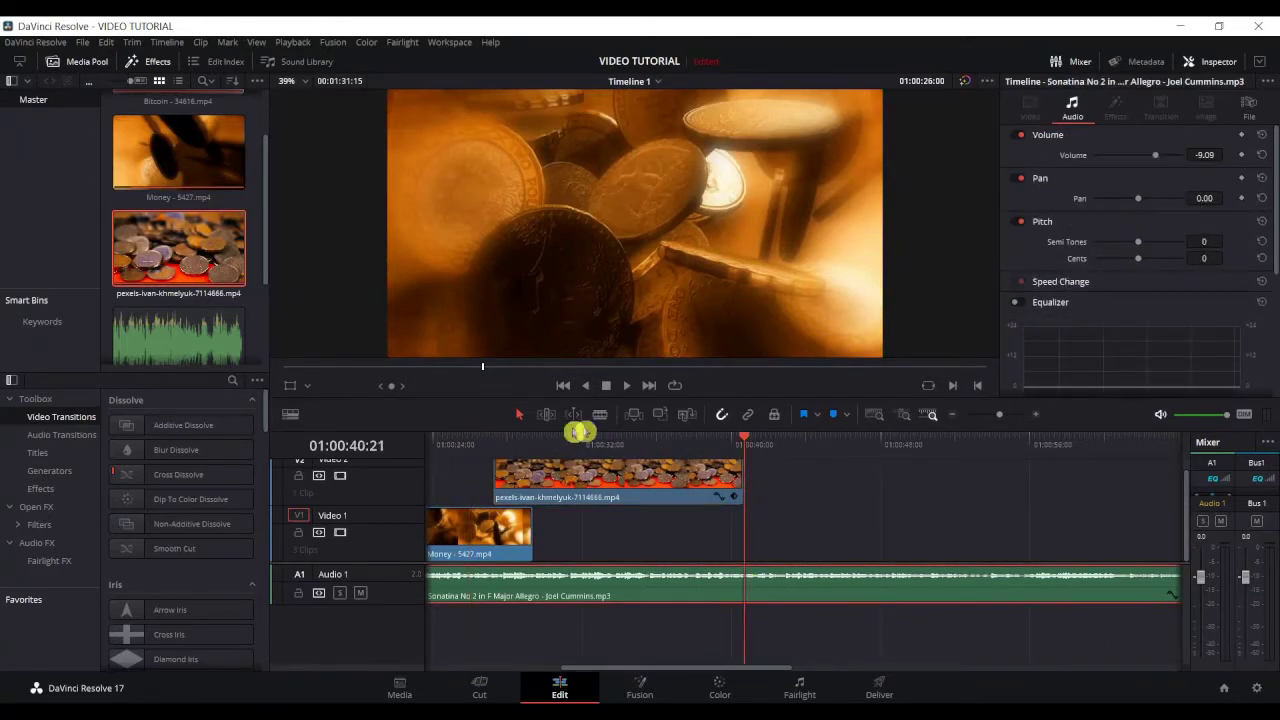
Blade the music at 01:00:40:21 and delete the tail after the cut.
{"action": "left_click", "coordinate": [601, 416]}
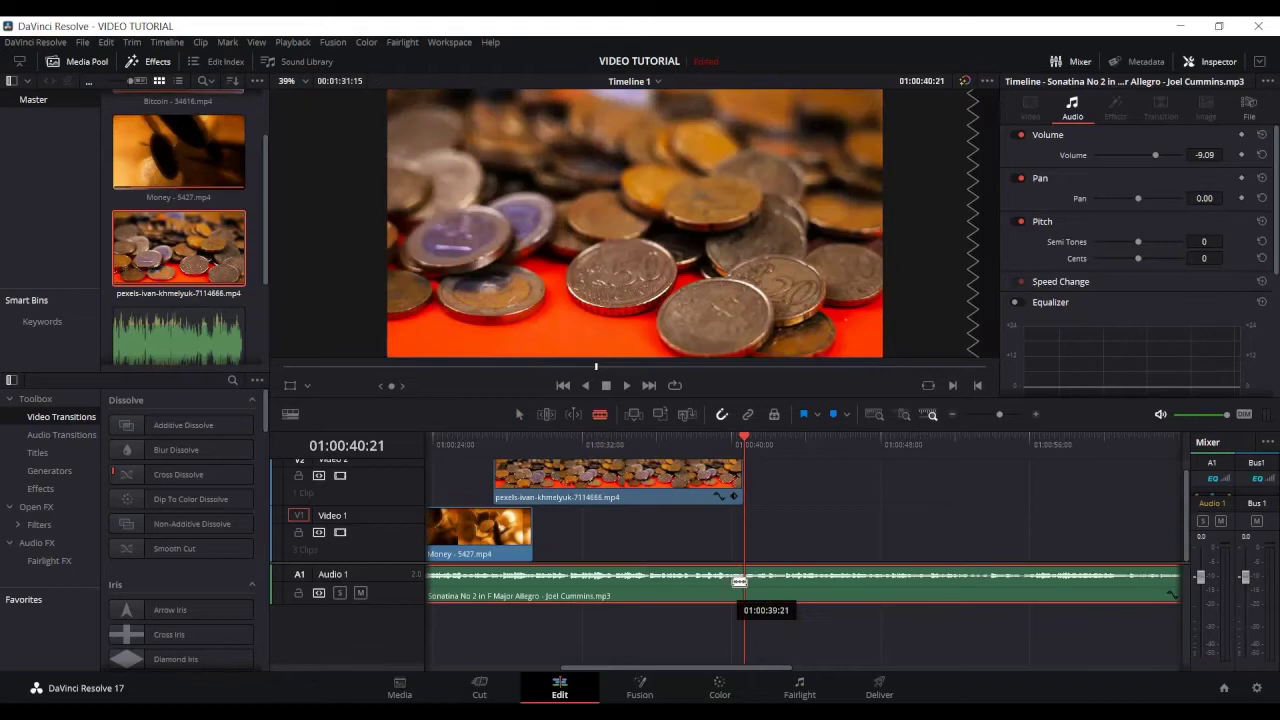
{"action": "left_click", "coordinate": [742, 582]}
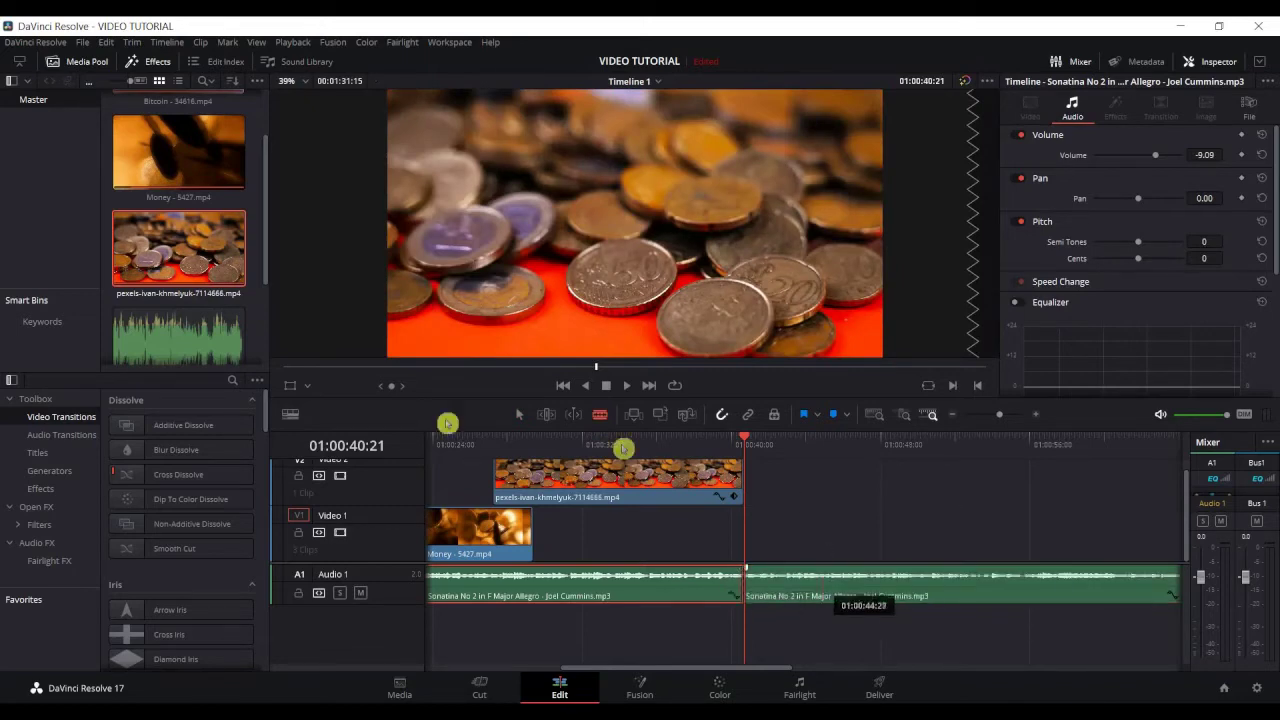
{"action": "left_click", "coordinate": [519, 416]}
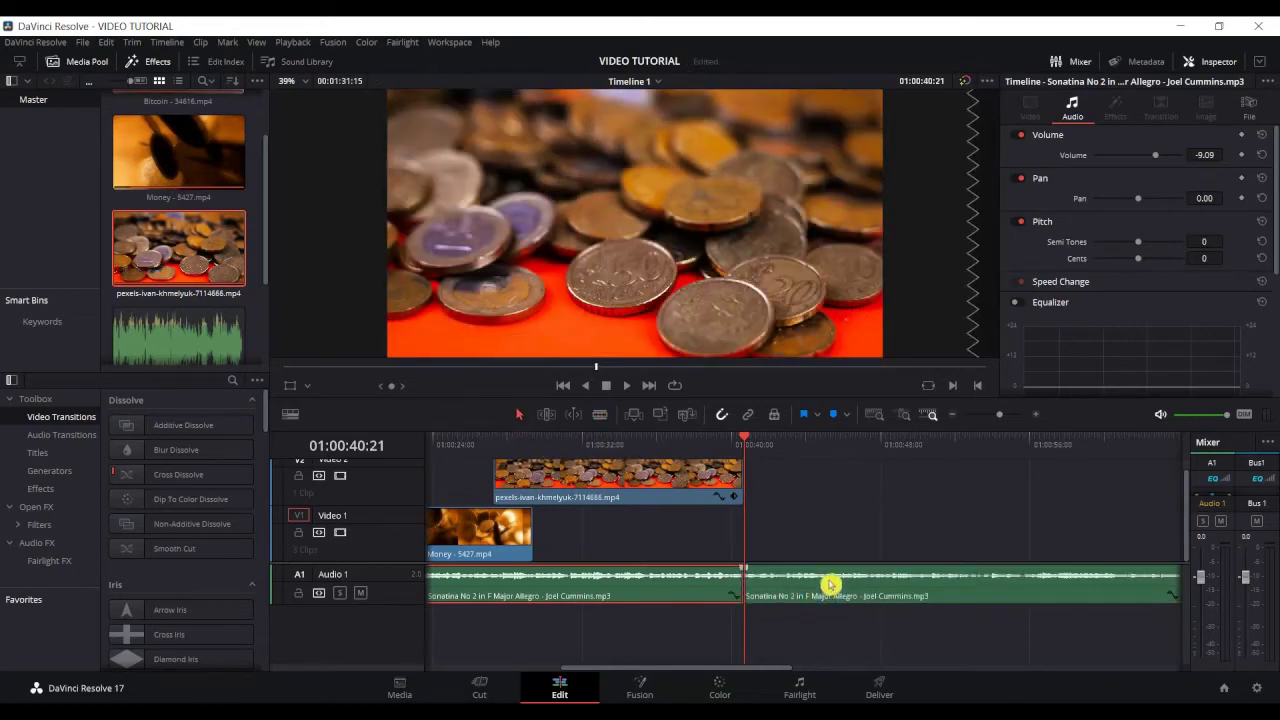
{"action": "left_click", "coordinate": [831, 590]}
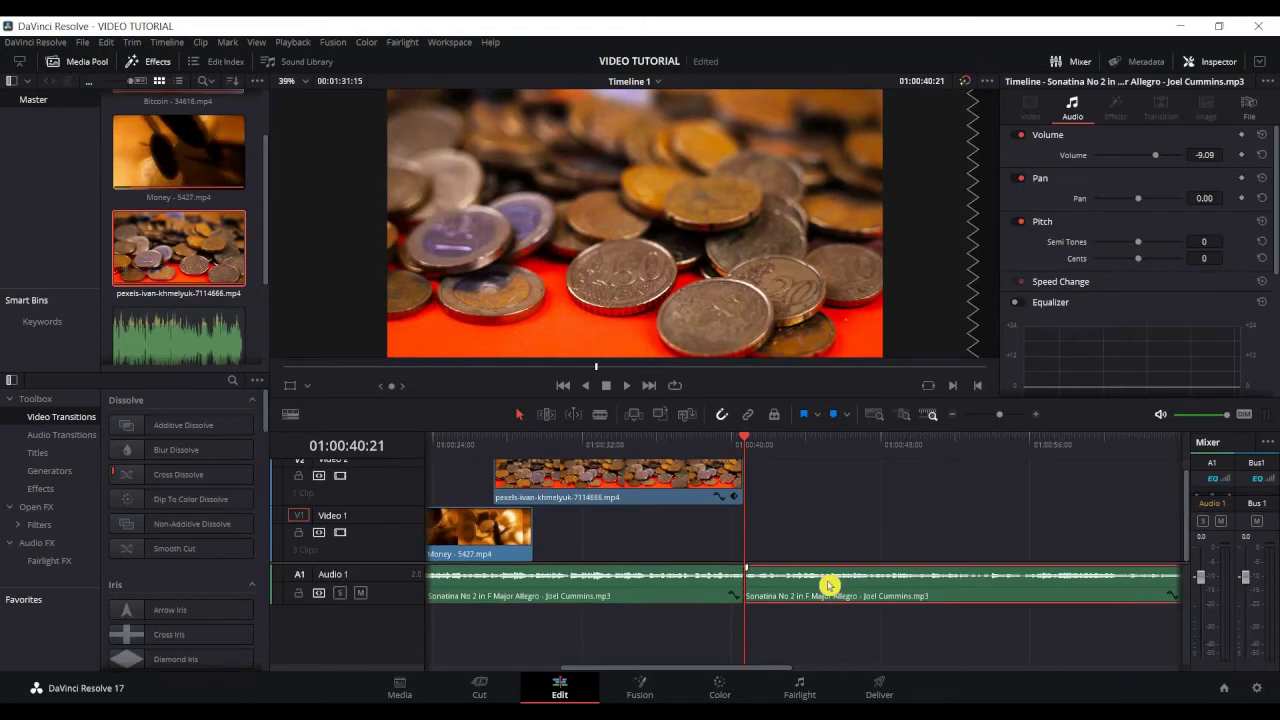
{"action": "key", "text": "Delete"}
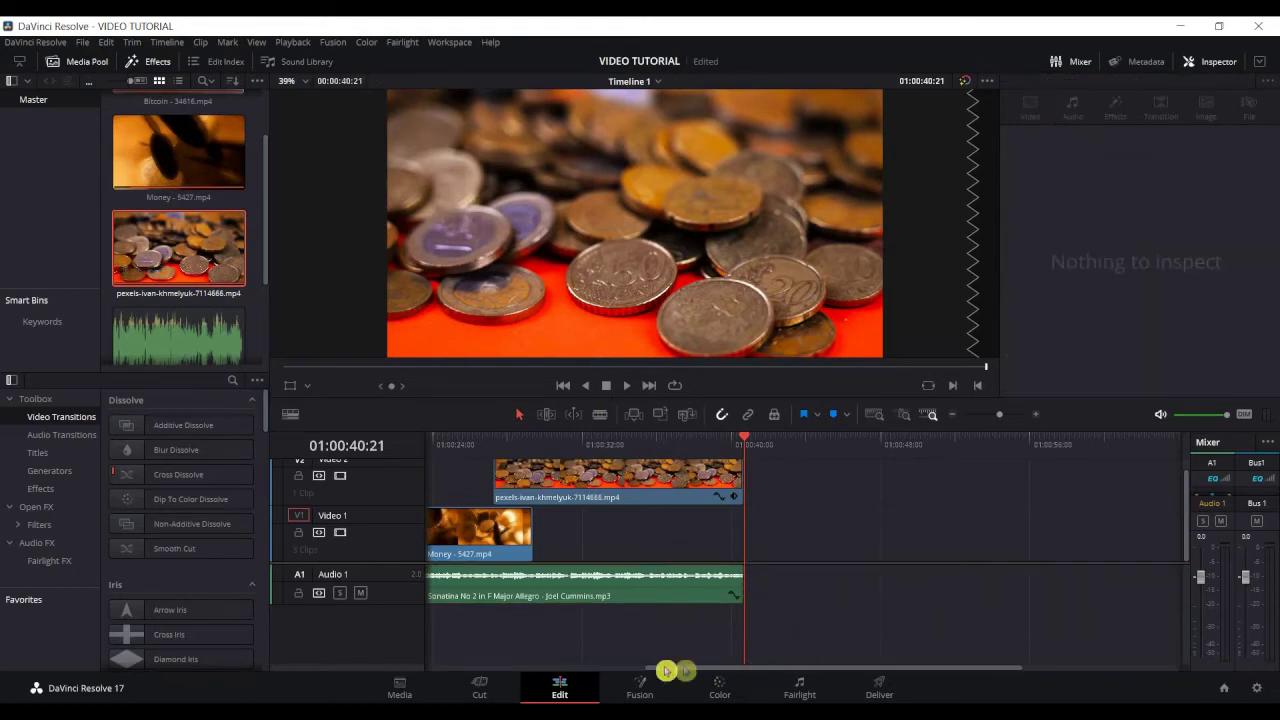
{"action": "left_click_drag", "start_coordinate": [685, 671], "coordinate": [491, 674]}
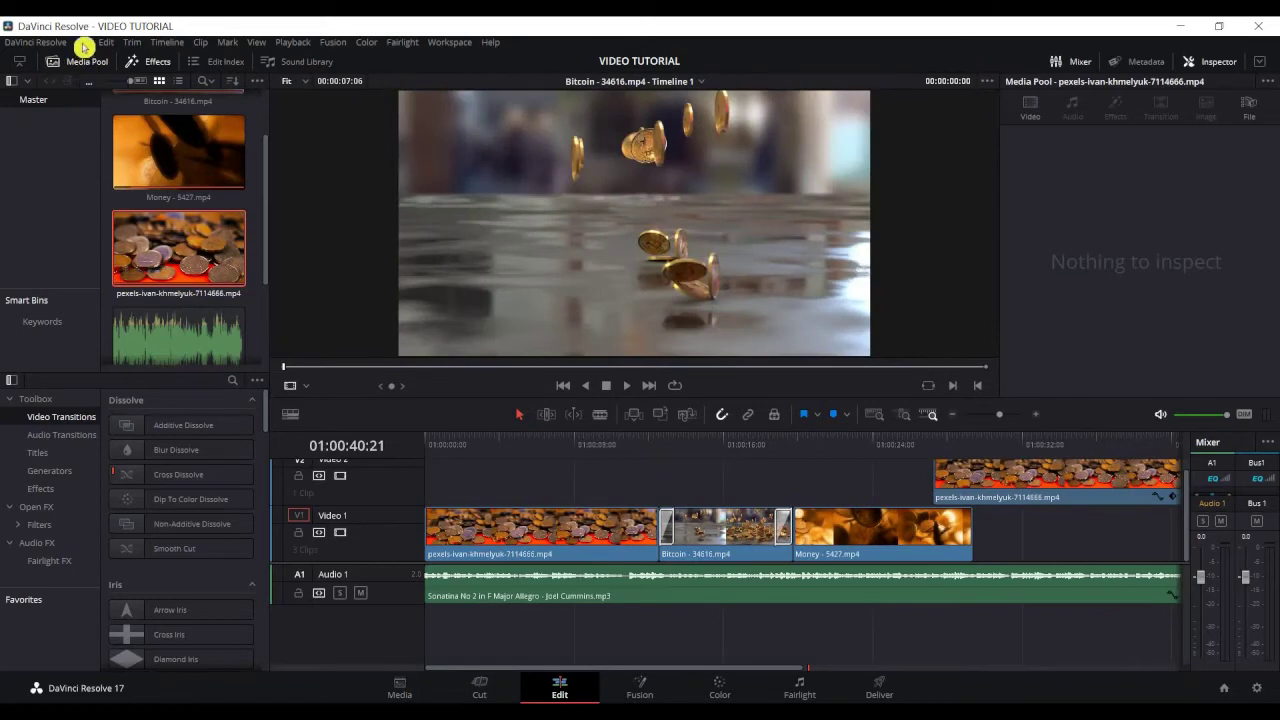
Save the project under the name 'VIDEO TUTORIAL copy' with Save Project As.
{"action": "left_click", "coordinate": [83, 43]}
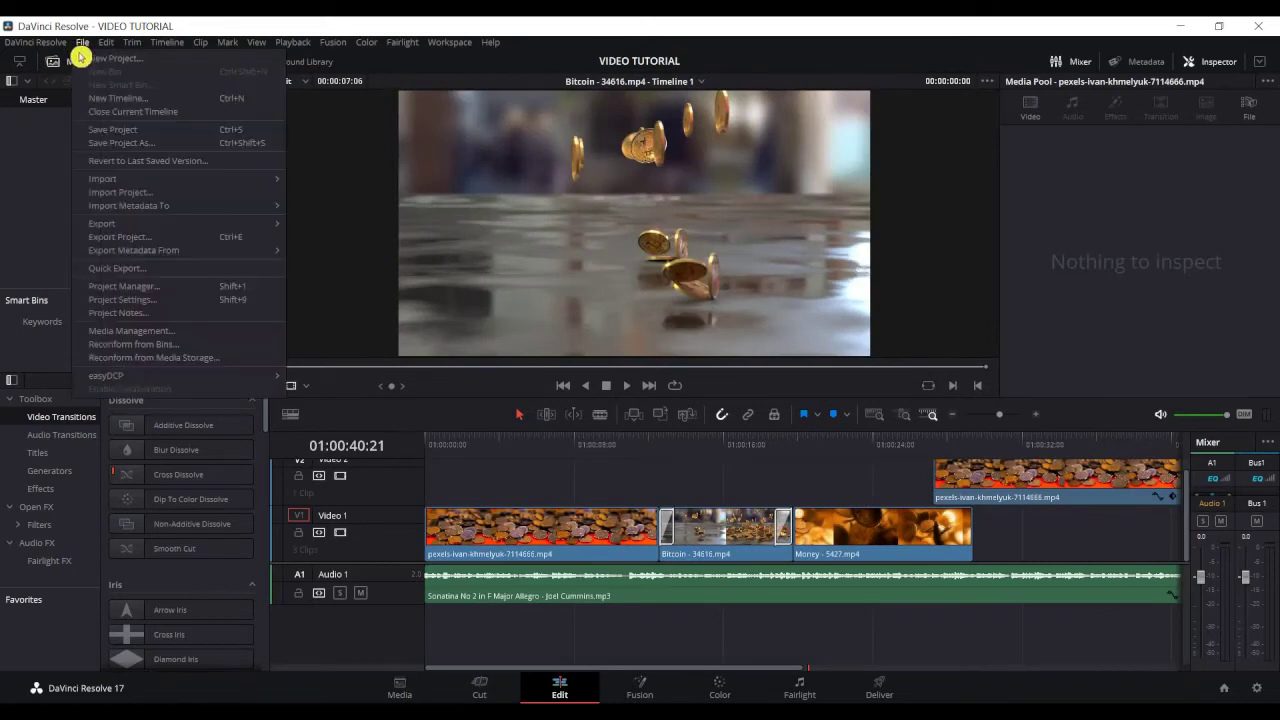
{"action": "left_click", "coordinate": [138, 147]}
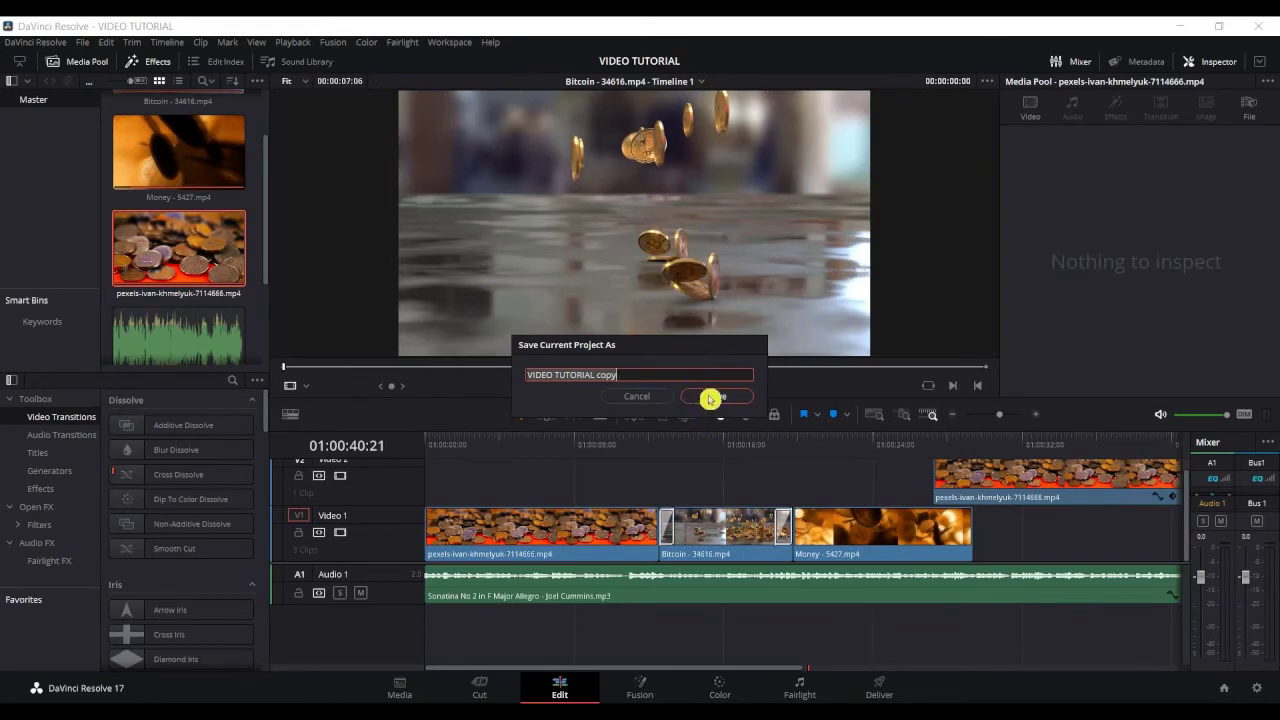
{"action": "left_click", "coordinate": [717, 396]}
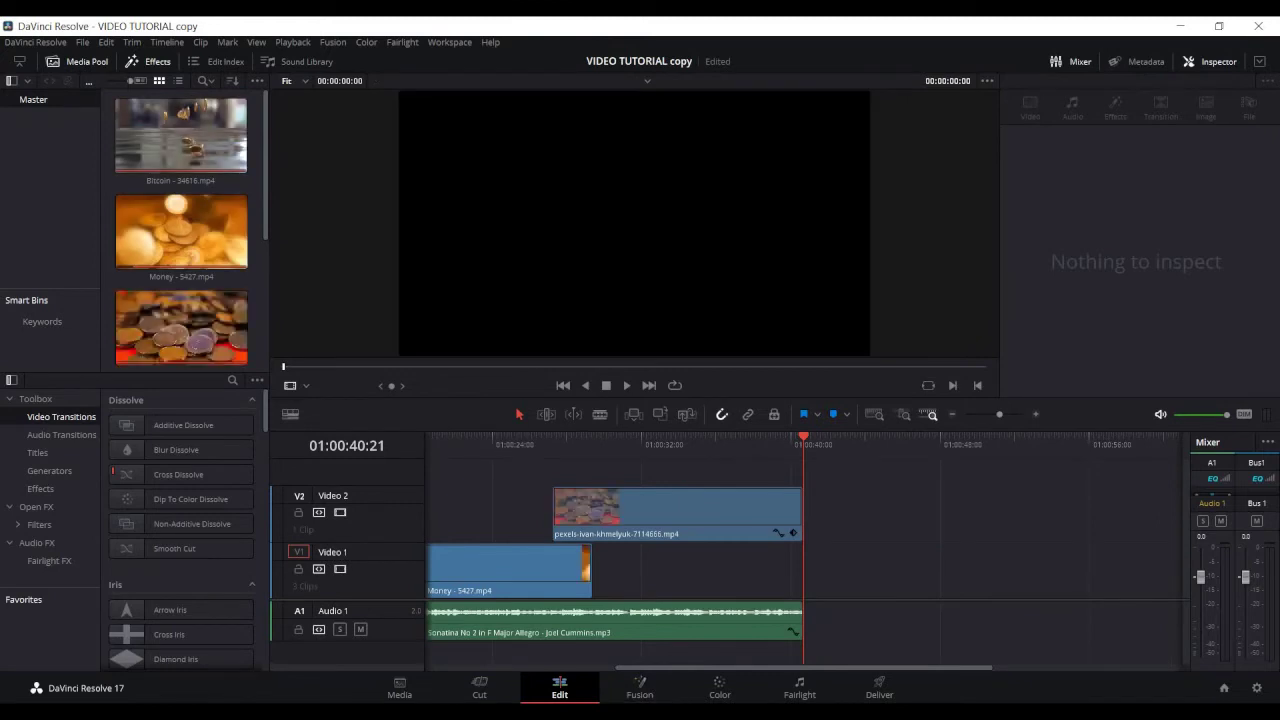
Switch to the Deliver page to show the render settings and queue.
{"action": "left_click", "coordinate": [879, 690]}
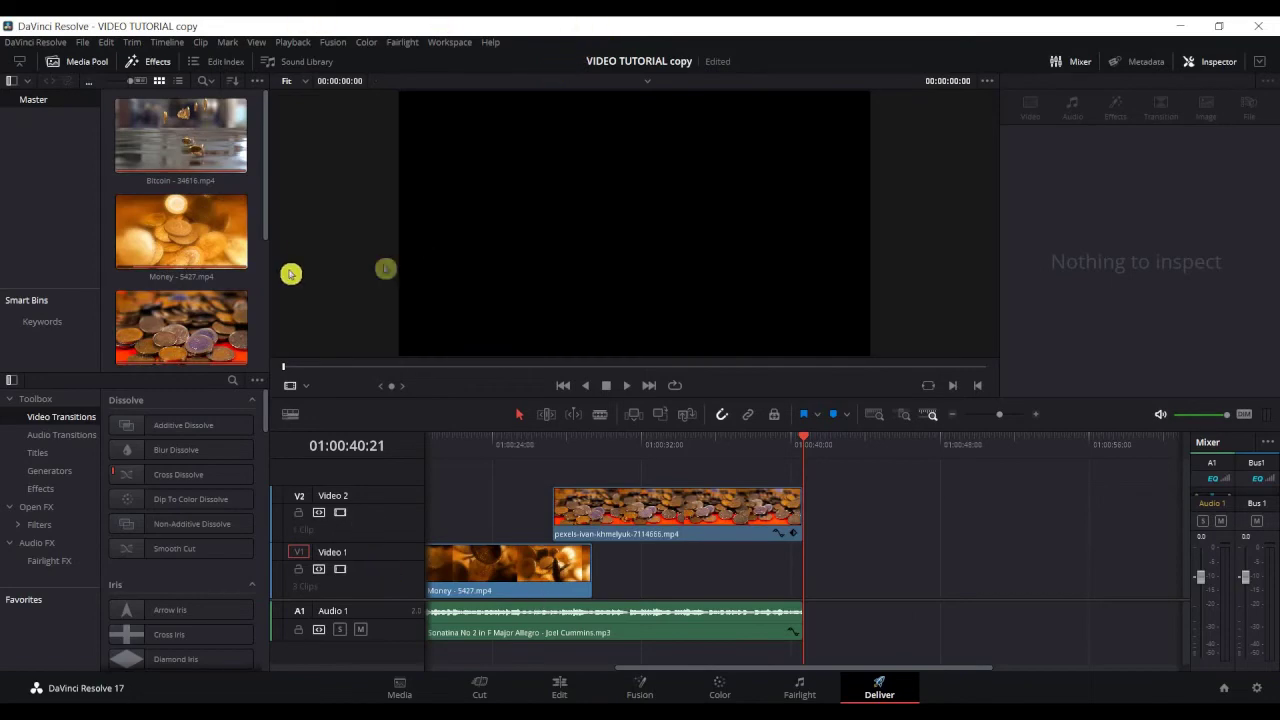
{"action": "left_click", "coordinate": [870, 676]}
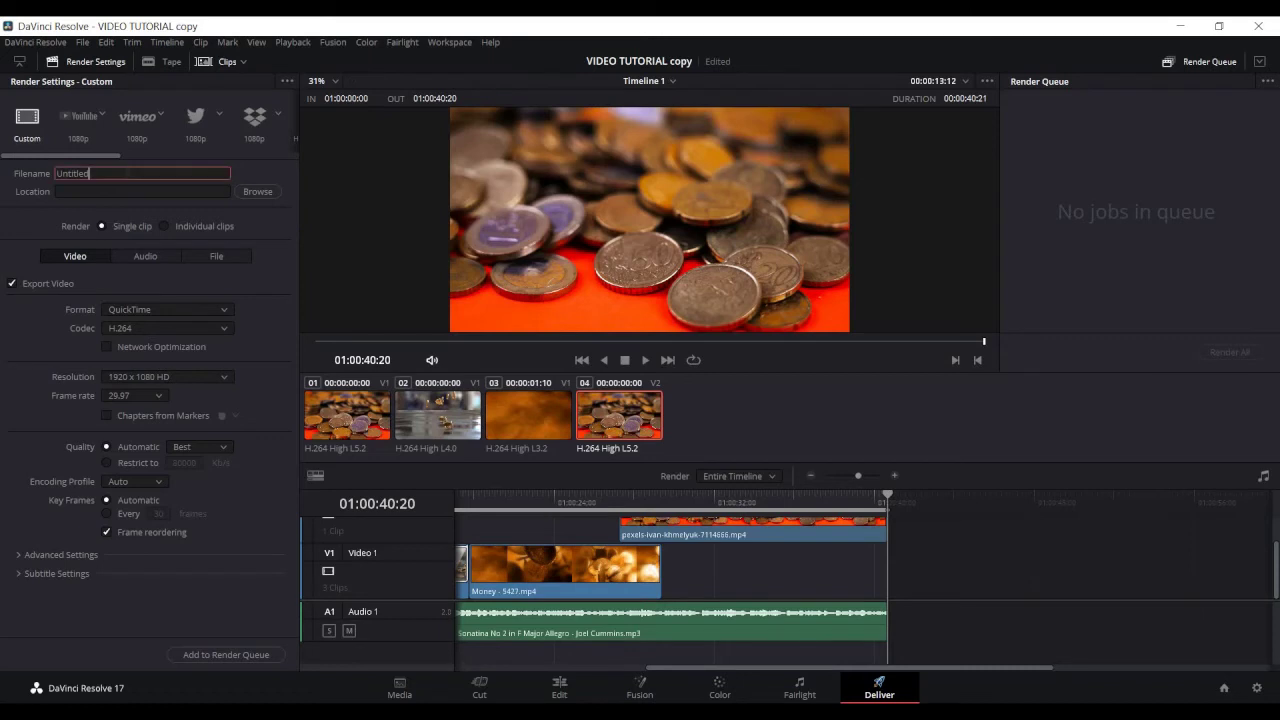
Name the render file TRANSITION and choose its output folder.
{"action": "double_click", "coordinate": [114, 176]}
{"action": "type", "text": "ION"}
{"action": "left_click", "coordinate": [263, 194]}
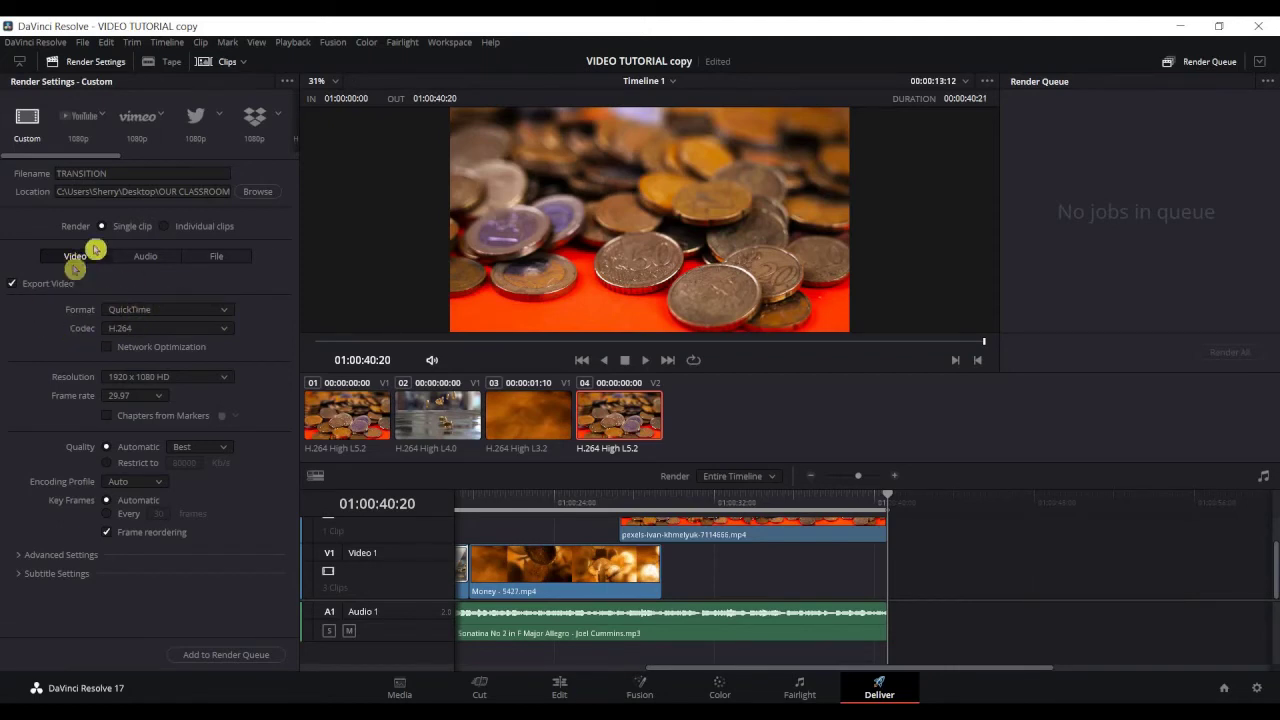
Set the format to MP4 with H.264, review Advanced Settings, and queue the job.
{"action": "left_click", "coordinate": [158, 313]}
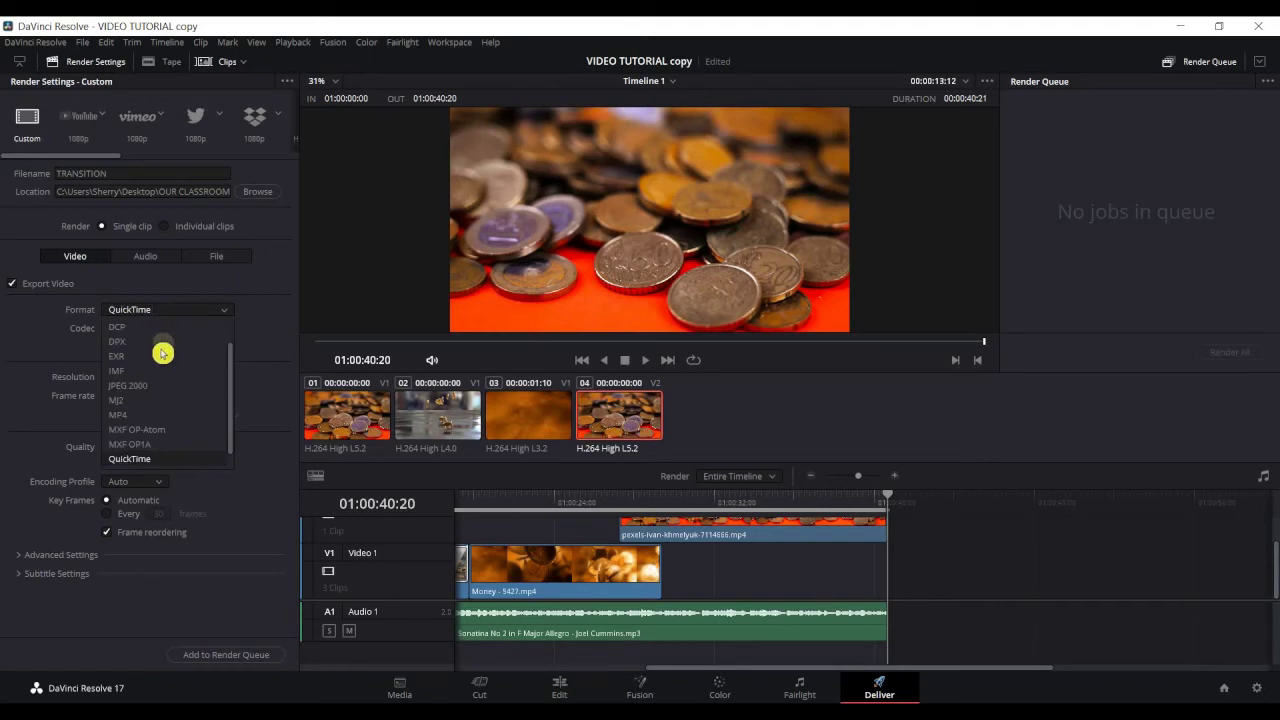
{"action": "left_click", "coordinate": [138, 415]}
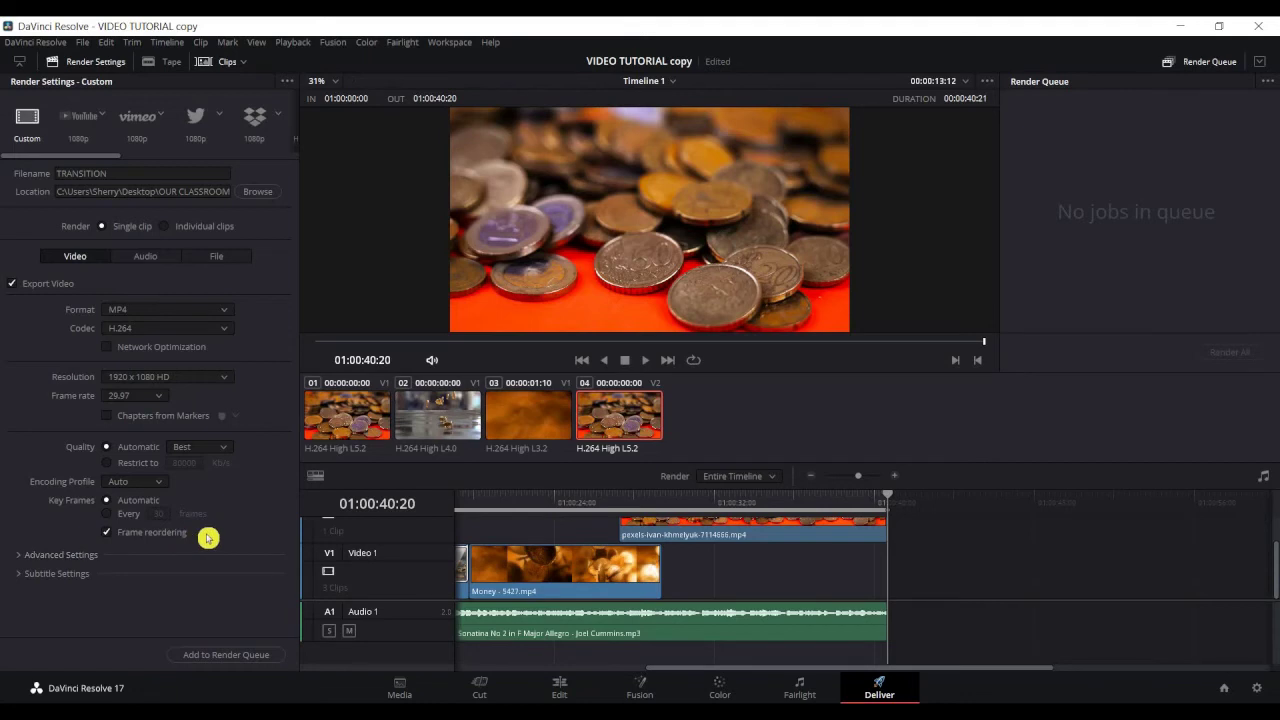
{"action": "left_click", "coordinate": [60, 554]}
{"action": "scroll", "coordinate": [145, 485], "scroll_direction": "down", "scroll_amount": 1}
{"action": "scroll", "coordinate": [200, 460], "scroll_direction": "down", "scroll_amount": 2}
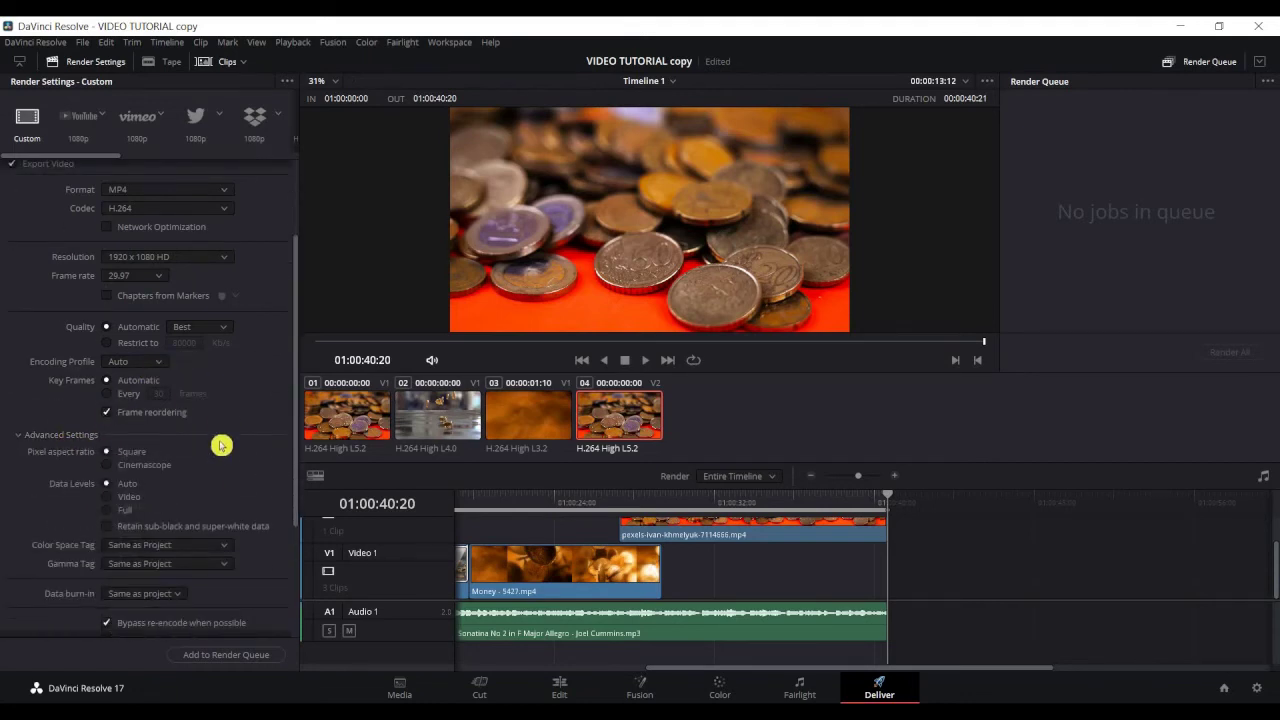
{"action": "scroll", "coordinate": [221, 445], "scroll_direction": "down", "scroll_amount": 3}
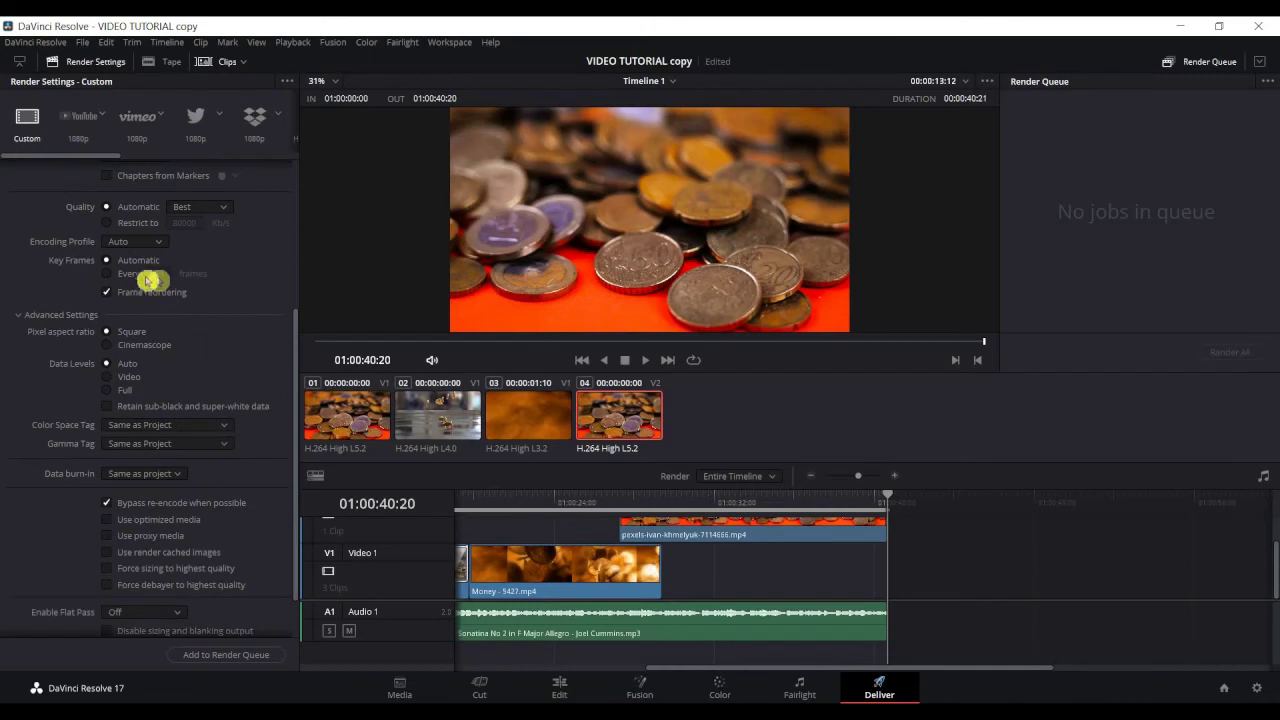
{"action": "scroll", "coordinate": [165, 300], "scroll_direction": "down", "scroll_amount": 2}
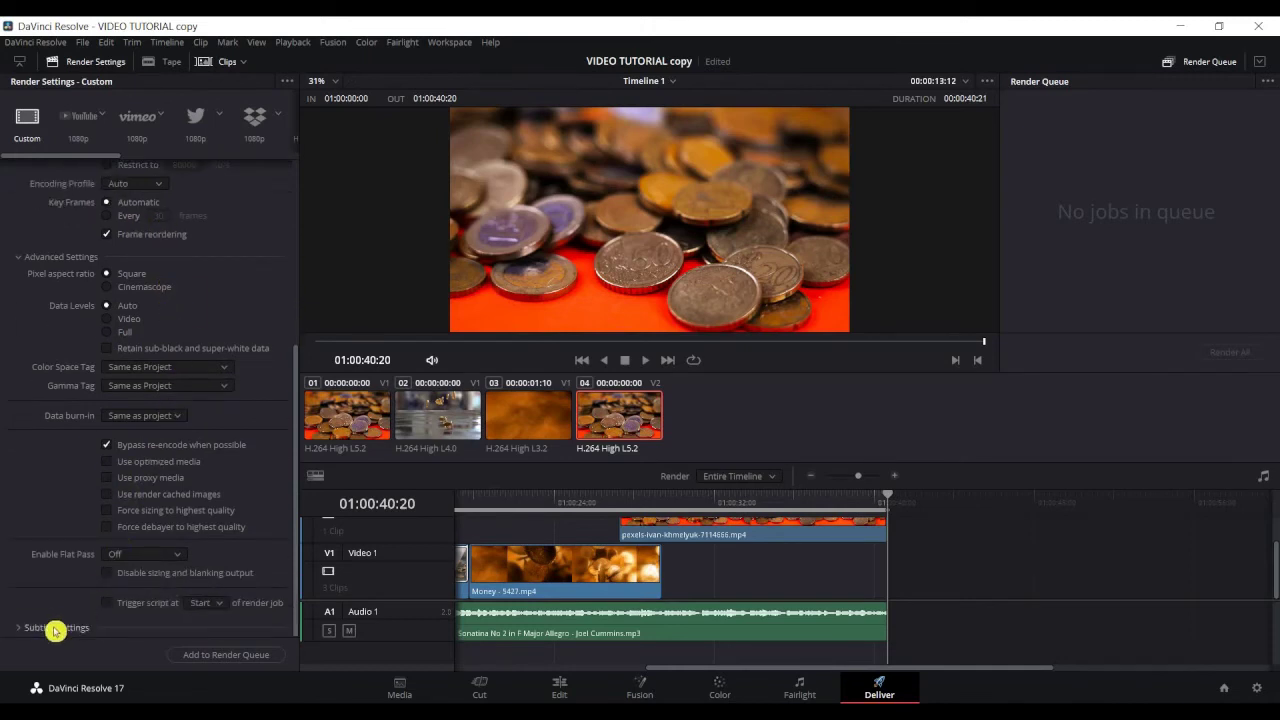
{"action": "left_click", "coordinate": [221, 664]}
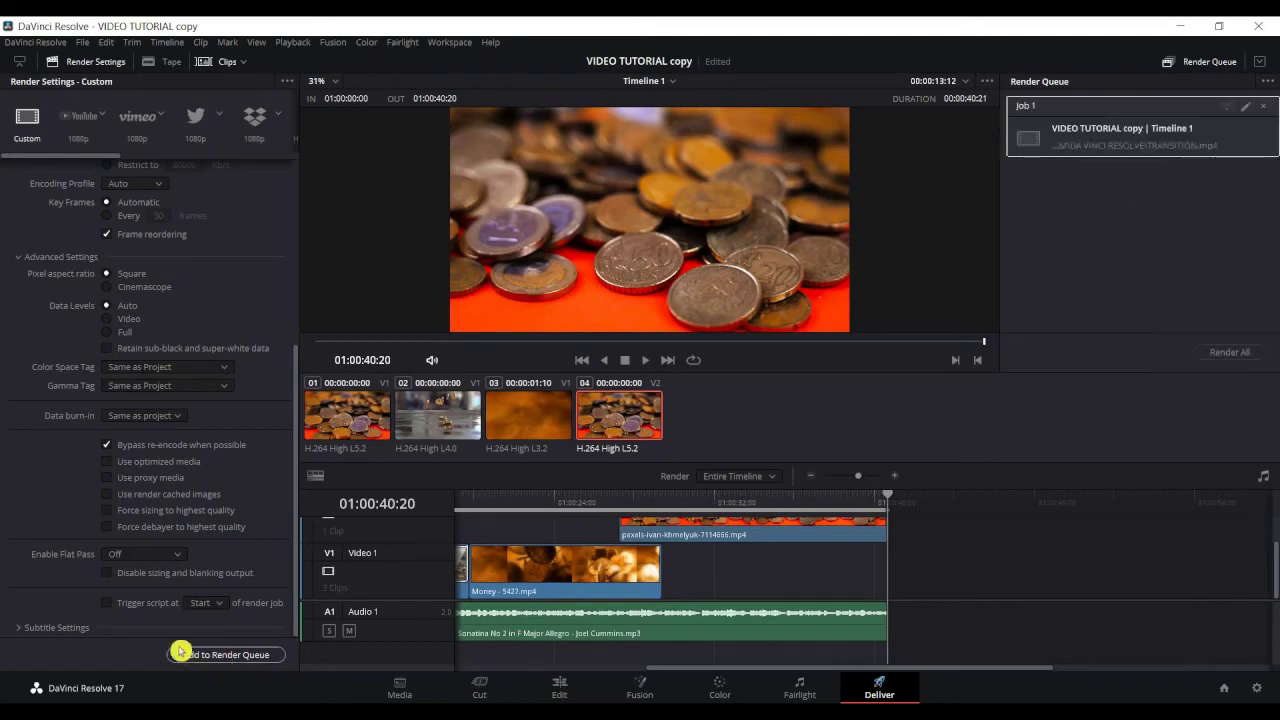
Add Timeline 1 to the render queue as TRANSITION.mp4 and render it.
{"action": "left_click", "coordinate": [1140, 128]}
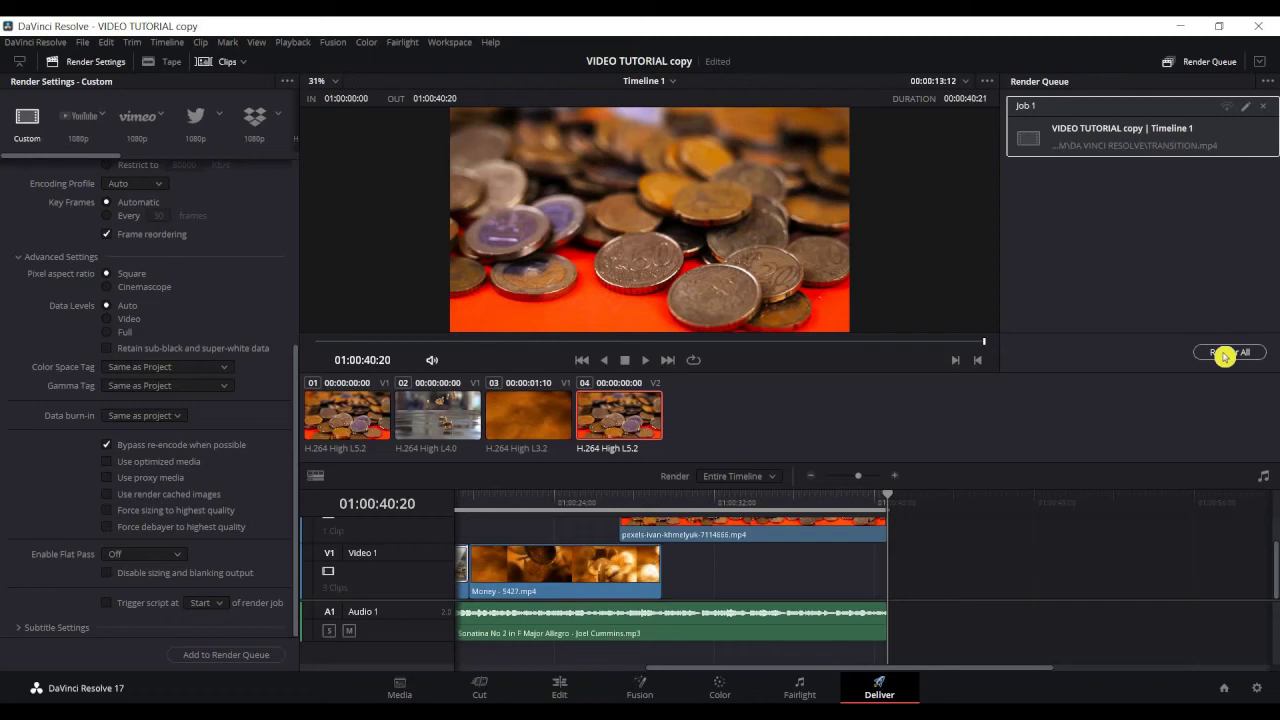
{"action": "left_click", "coordinate": [1225, 355]}
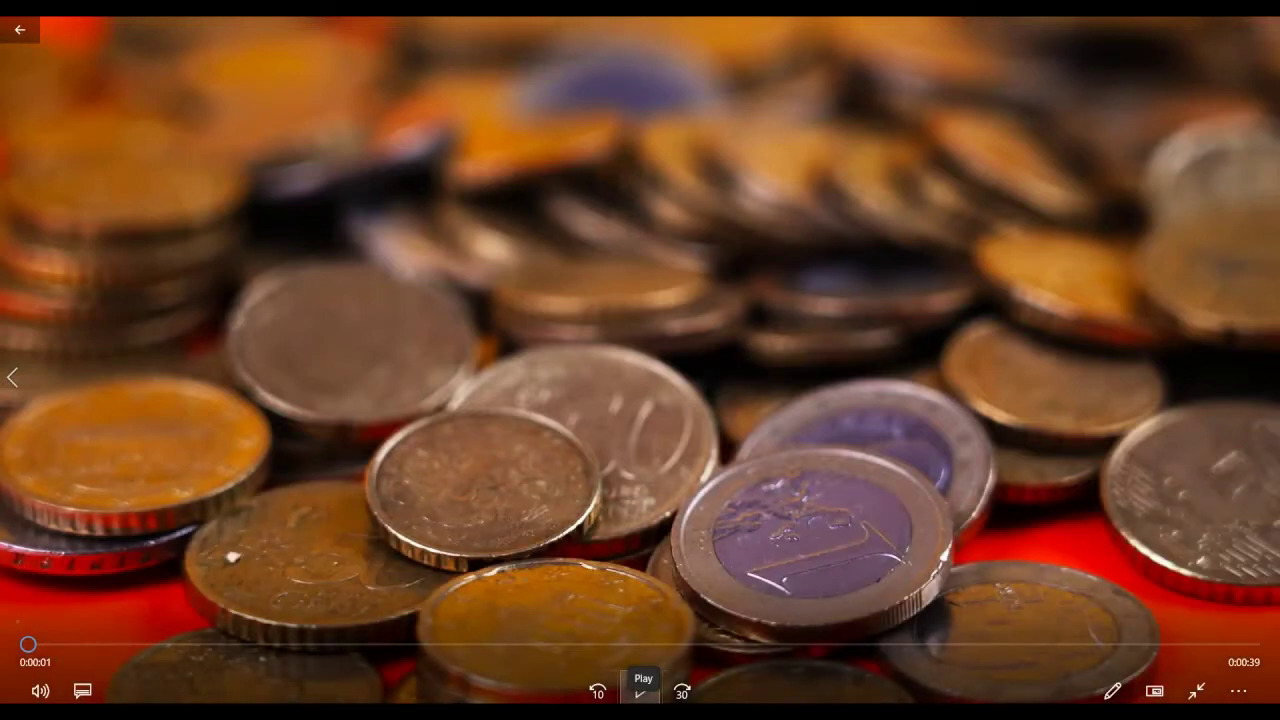
Play the 39-second TRANSITION.mp4 in Movies & TV to review transitions and music.
{"action": "left_click", "coordinate": [638, 694]}
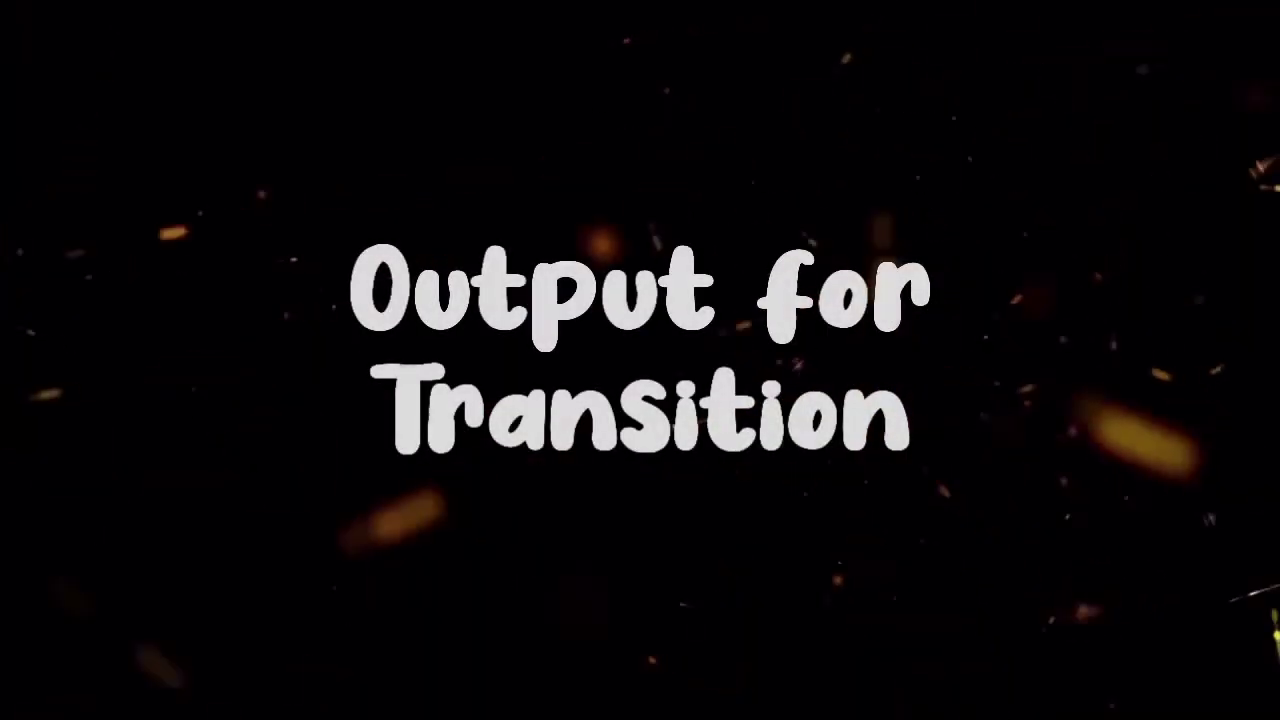